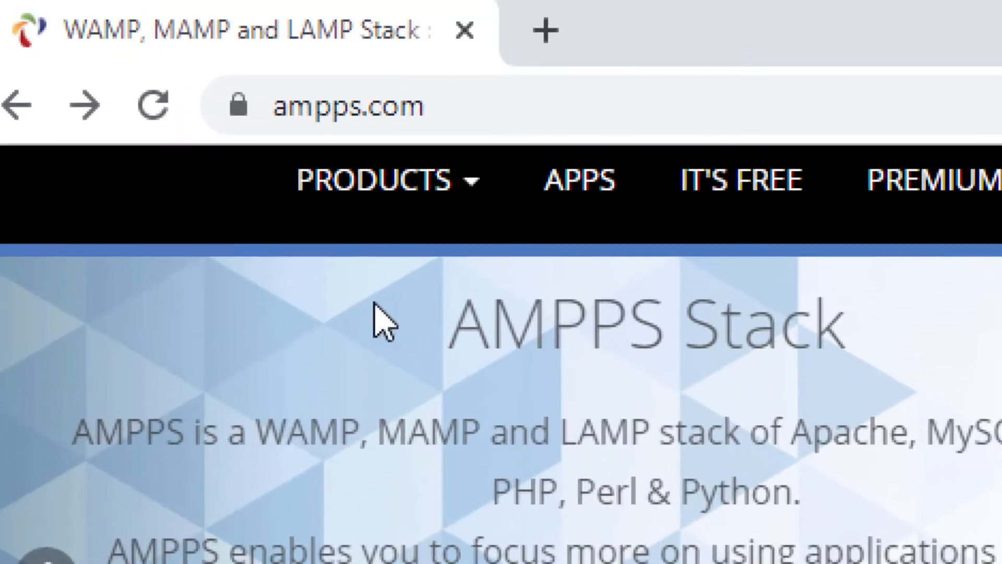
Download the 64-bit Windows installer of AMPPS from the ampps.com downloads page
left_click(335, 186)
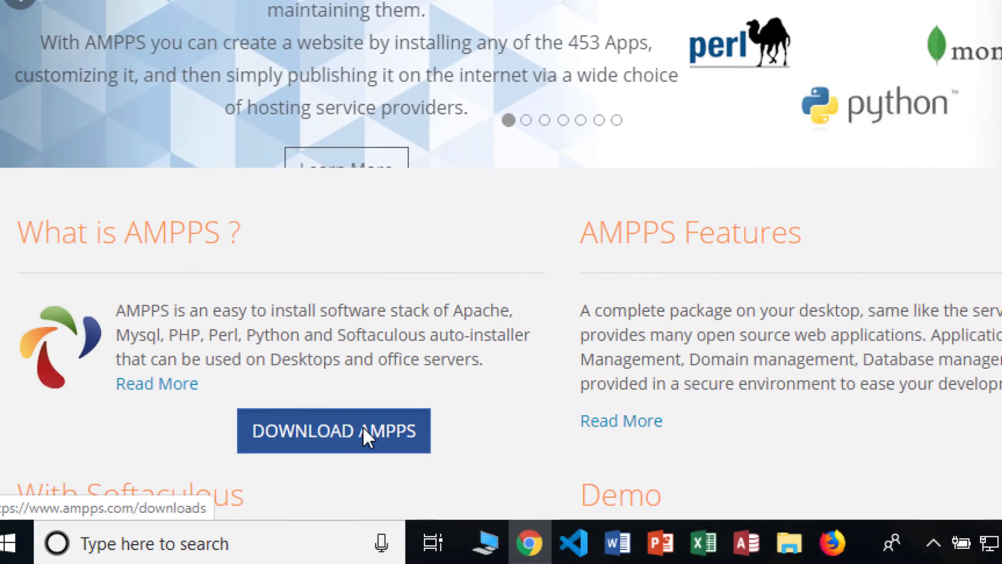
left_click(369, 434)
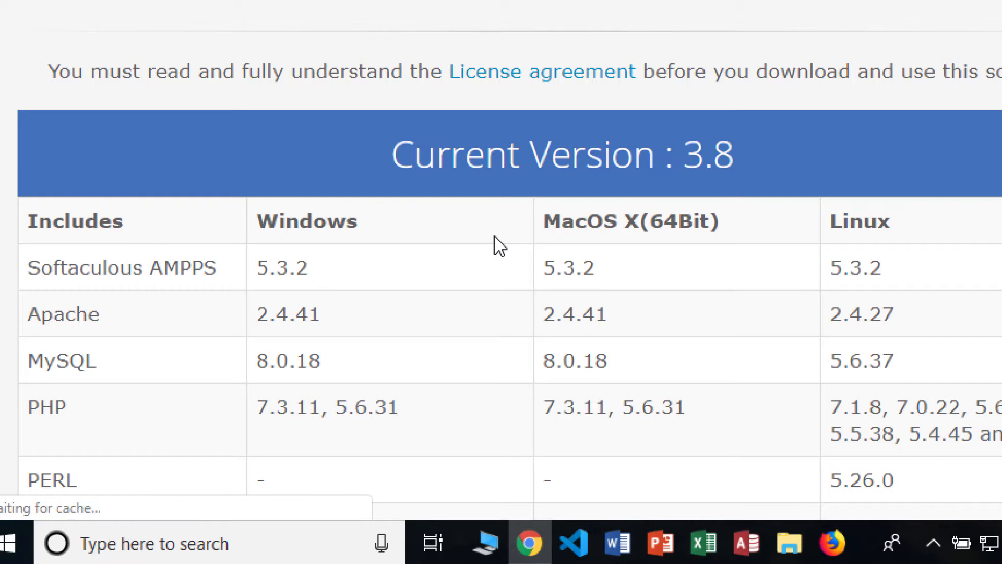
scroll(498, 246, "down", 10)
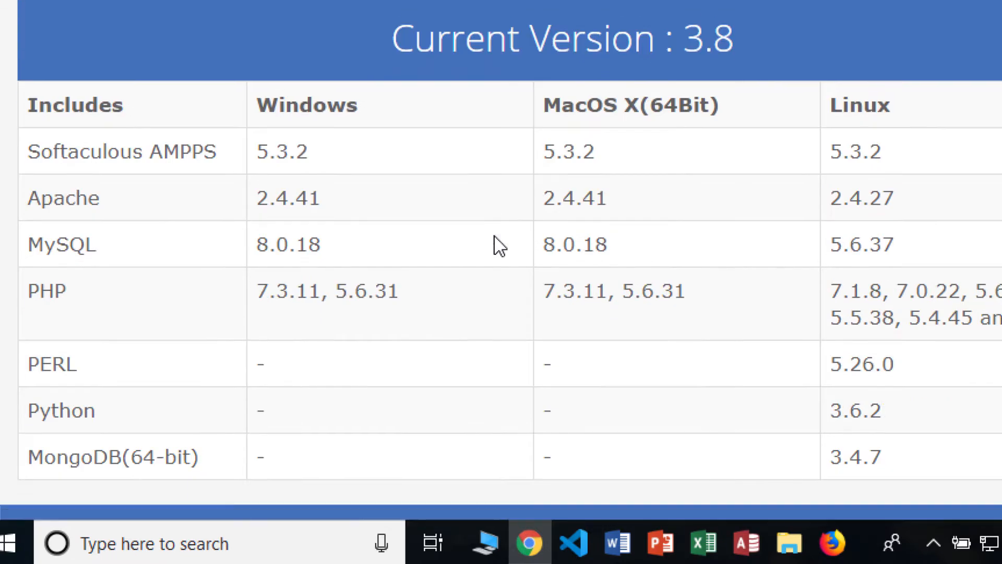
scroll(498, 245, "down", 2)
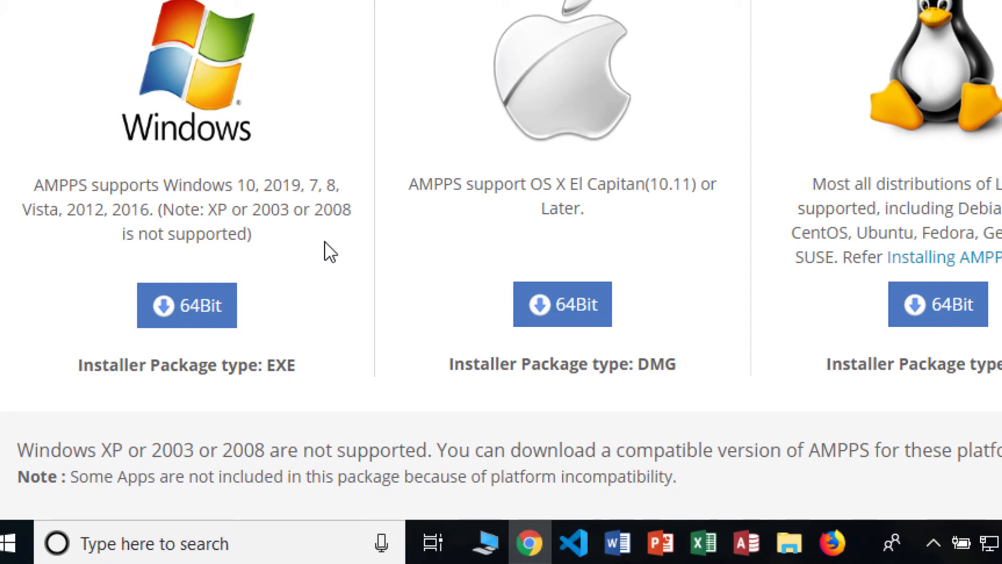
left_click(208, 298)
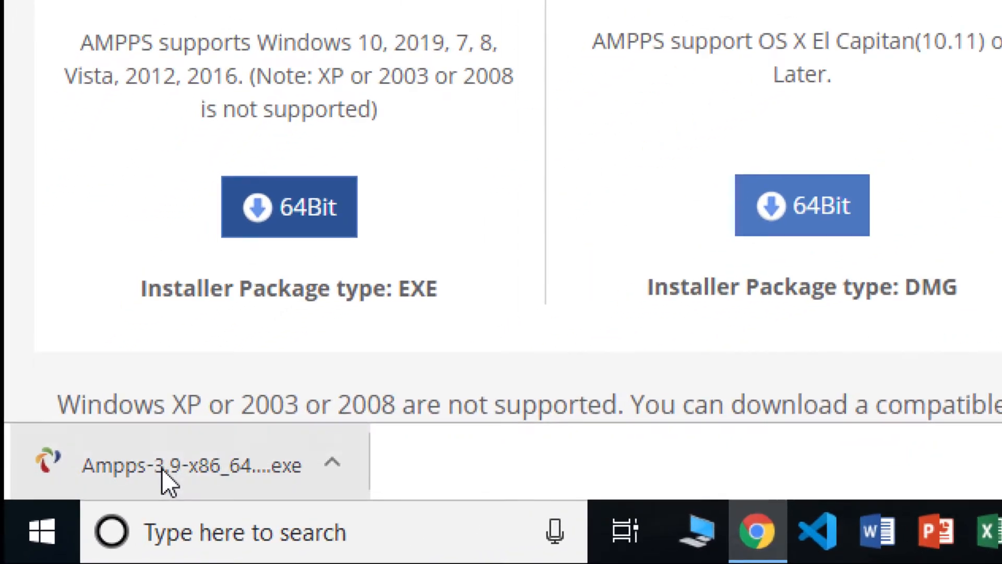
Run the downloaded Ampps 3.9 installer, allow it to make changes to the device, and accept its license agreement
left_click(173, 465)
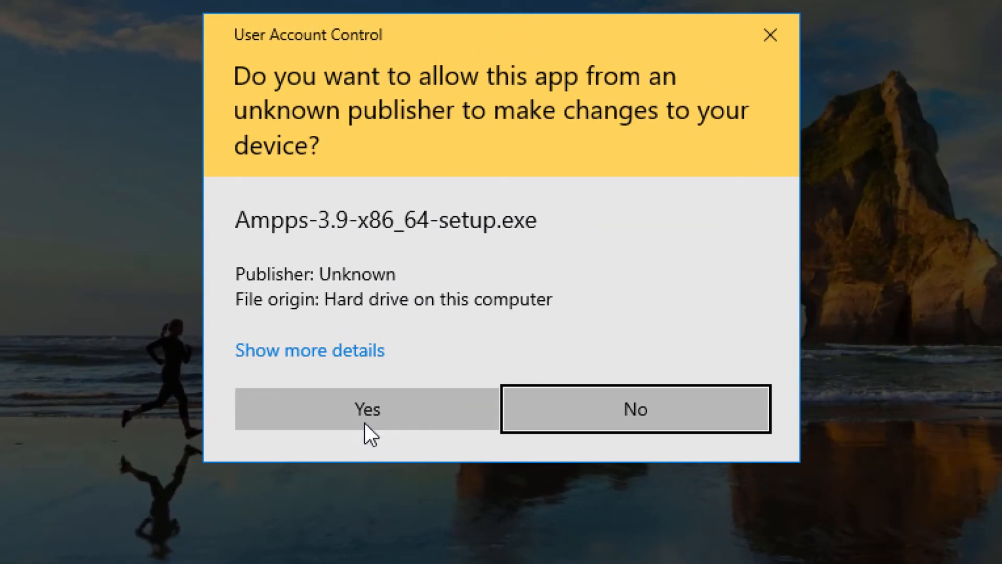
left_click(365, 422)
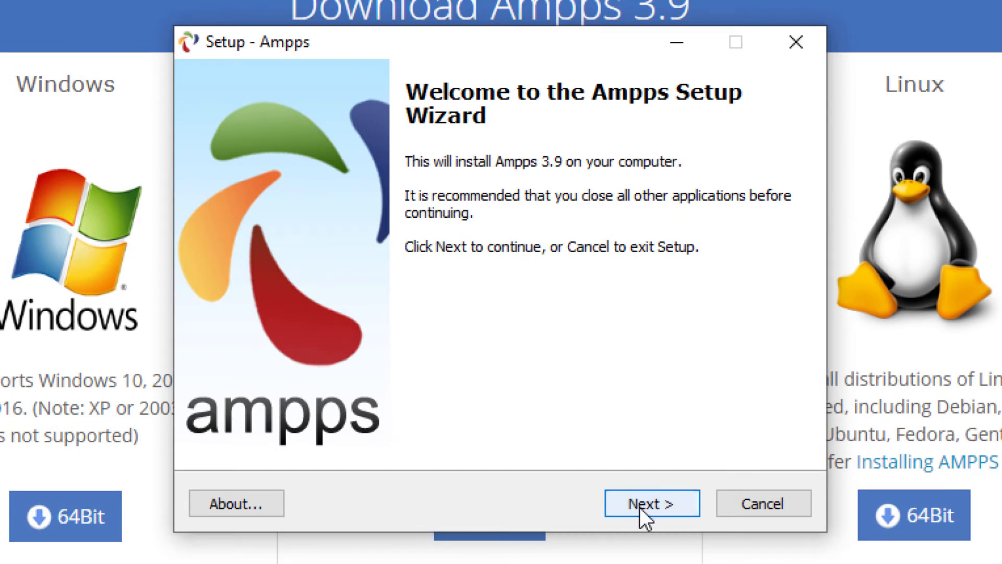
left_click(640, 505)
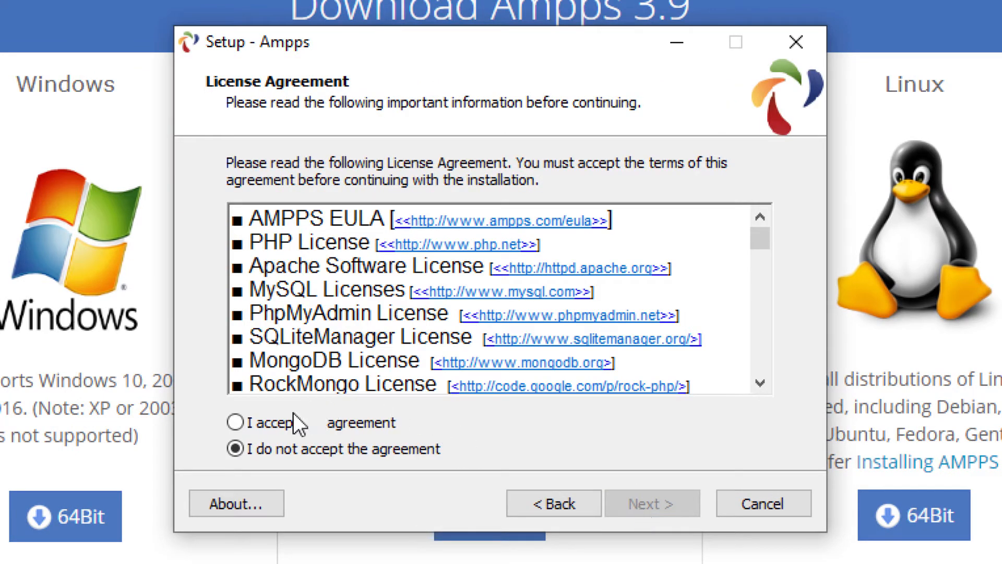
left_click(236, 422)
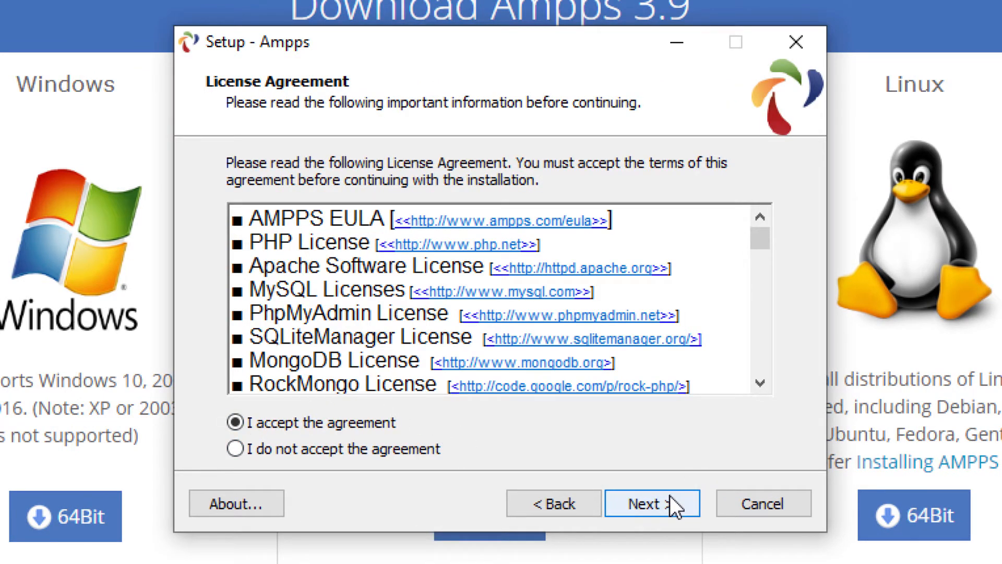
left_click(669, 496)
left_click(668, 496)
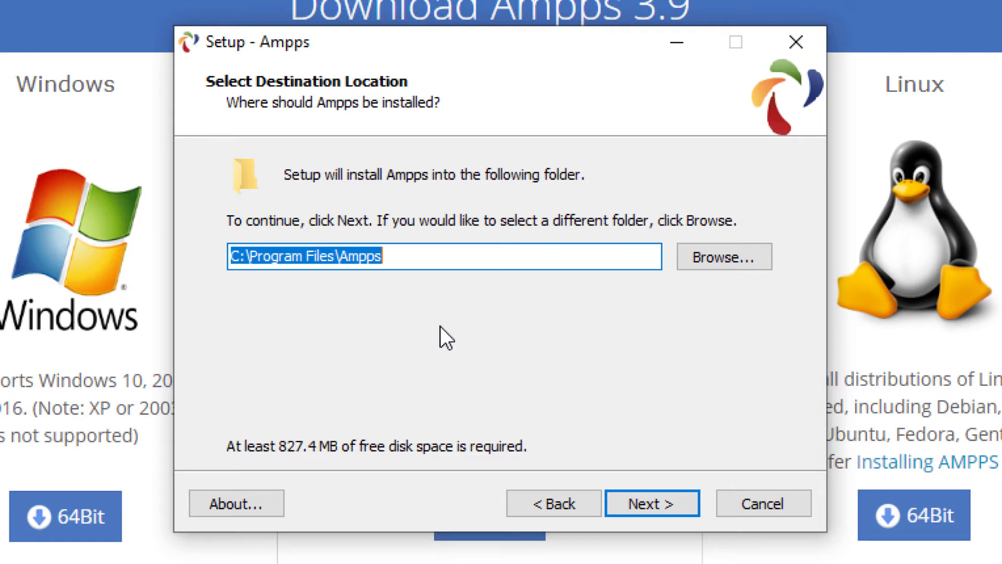
Install Ampps to C:\Program Files\Ampps with desktop, quicklaunch and startmenu icons, cancelling the Microsoft Visual C++ 2017 Redistributable setup
key("Return")
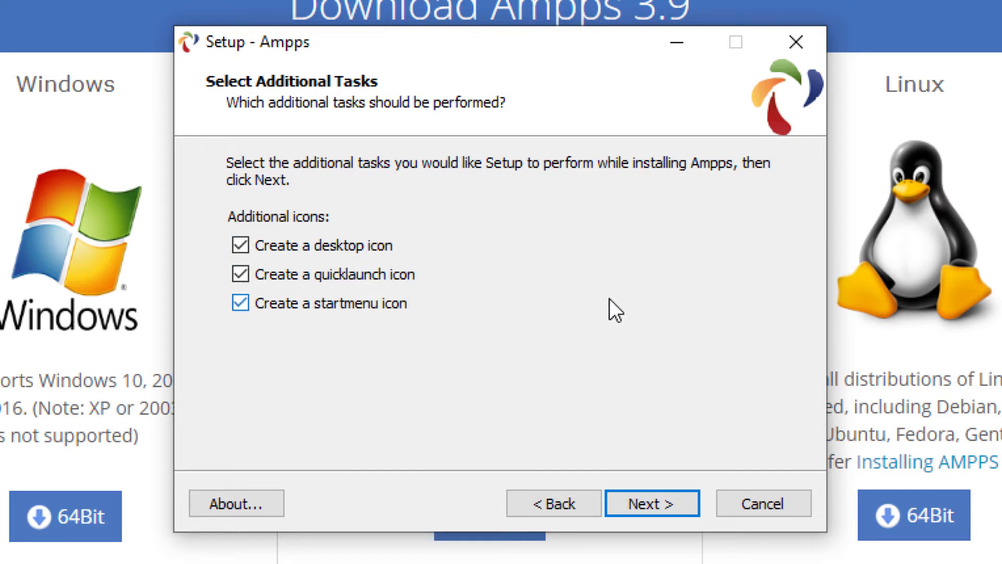
left_click(654, 494)
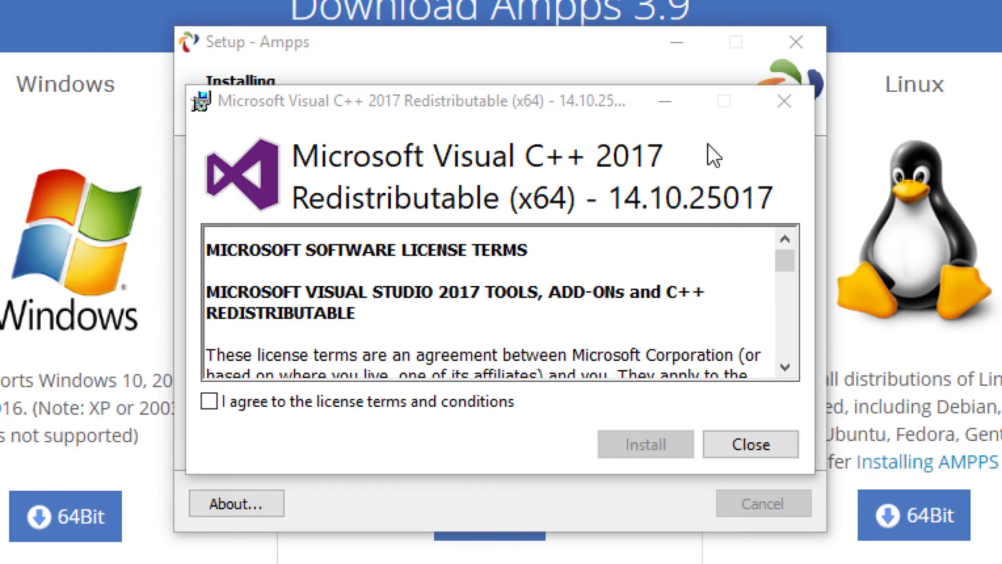
left_click(790, 104)
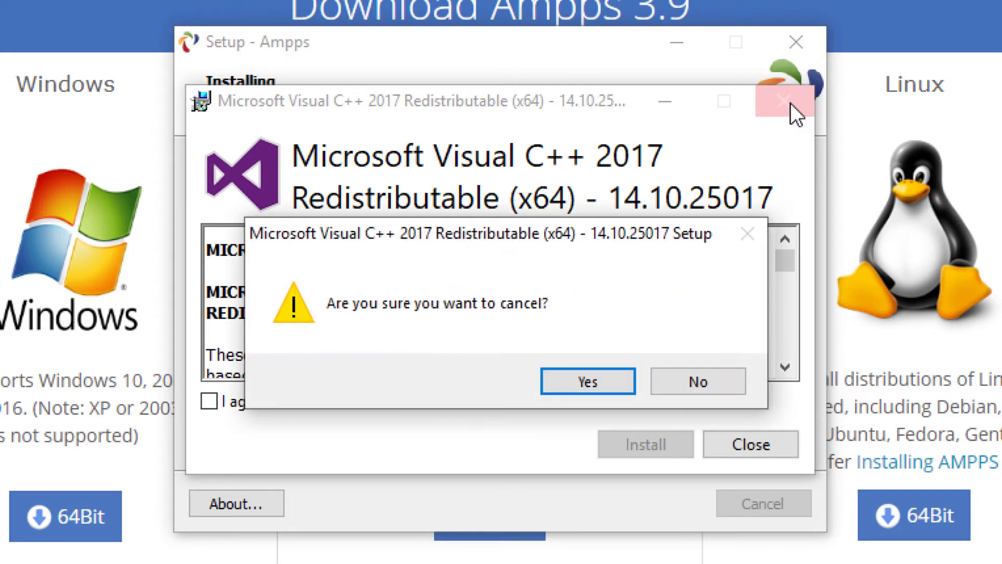
left_click(594, 387)
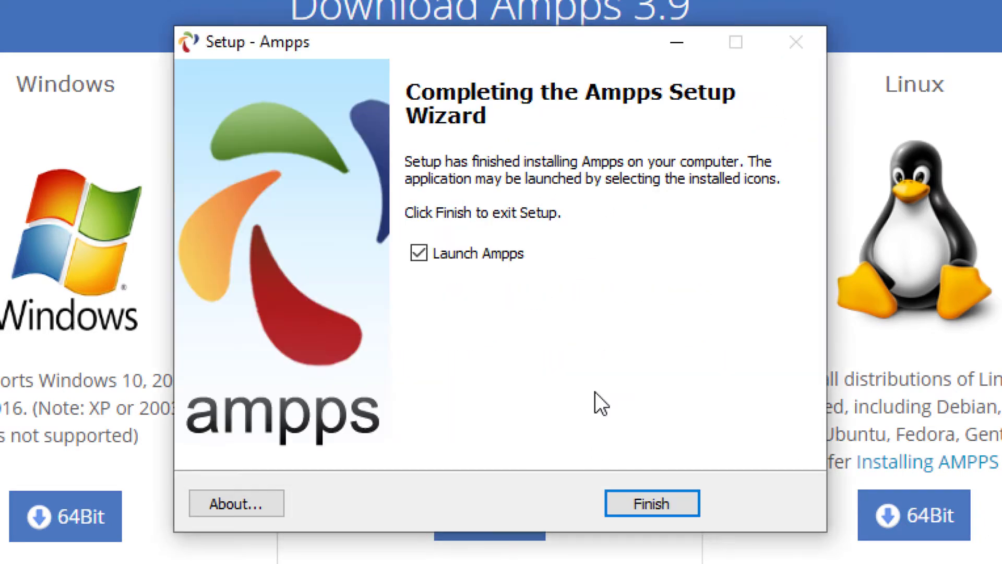
Finish the setup with Launch Ampps enabled and allow Apache HTTP Server through the firewall on private networks
left_click(649, 504)
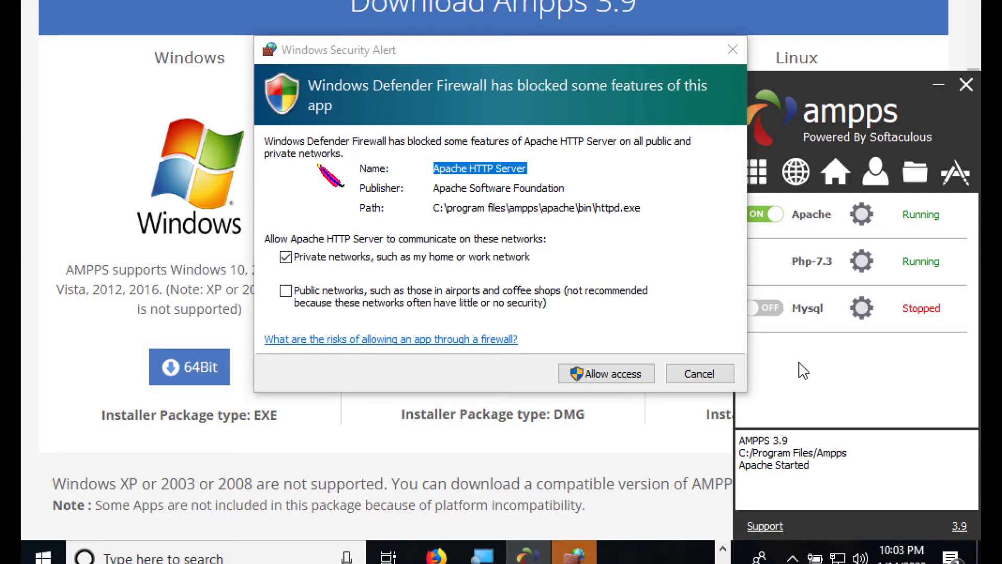
left_click(612, 375)
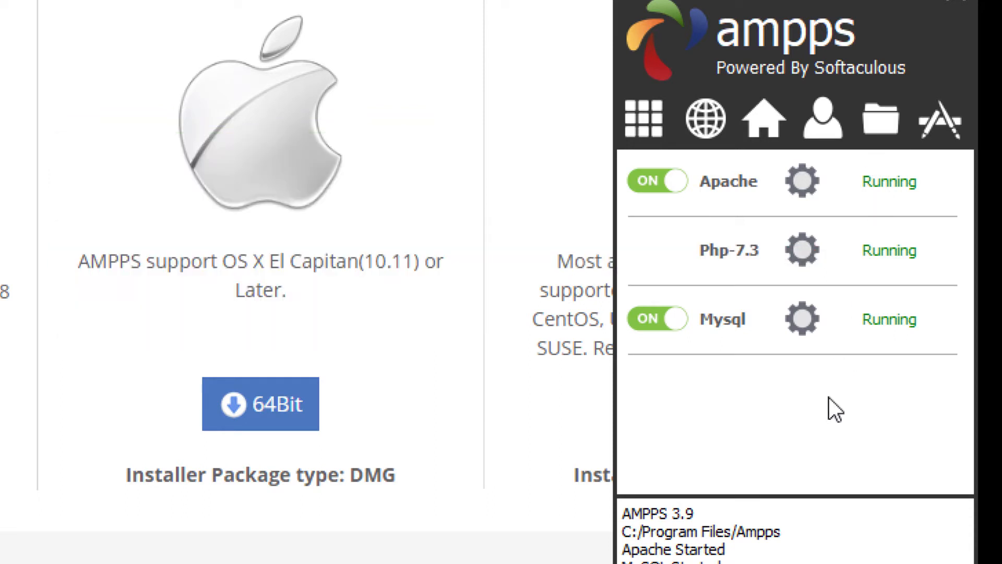
Open the AMPPS panel in the browser and submit the Secure AMPPS form without enabling security, then return to the overview
left_click(708, 116)
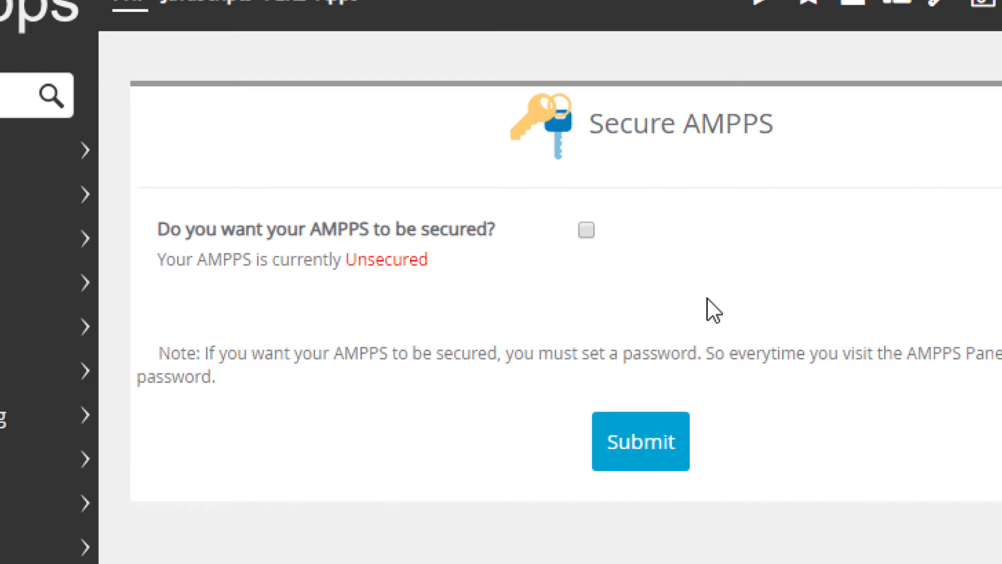
left_click(663, 450)
left_click(244, 353)
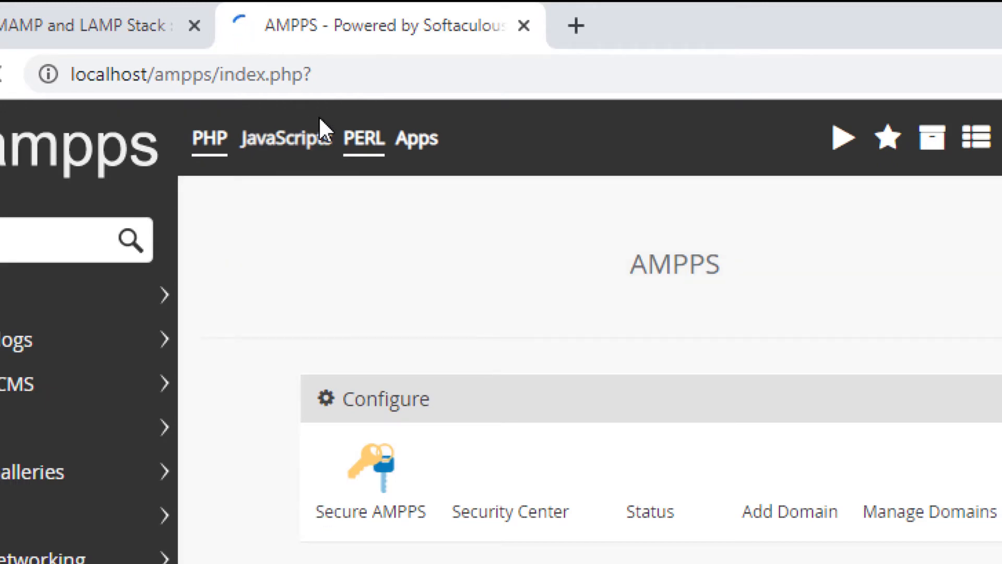
Remove ampps/index.php? from the page address and load the localhost root
left_click(381, 140)
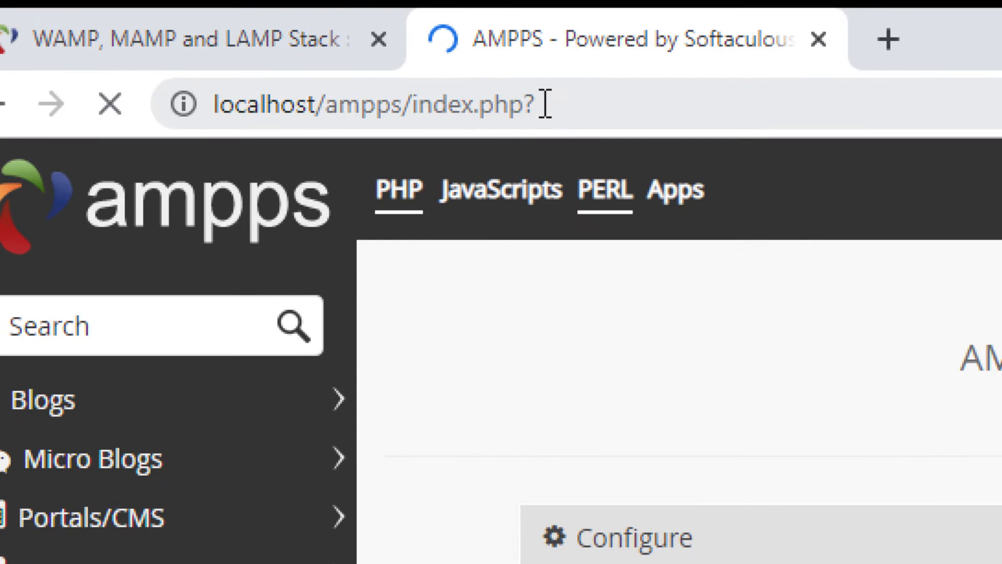
left_click_drag(427, 86, 301, 94)
left_click_drag(398, 113, 327, 111)
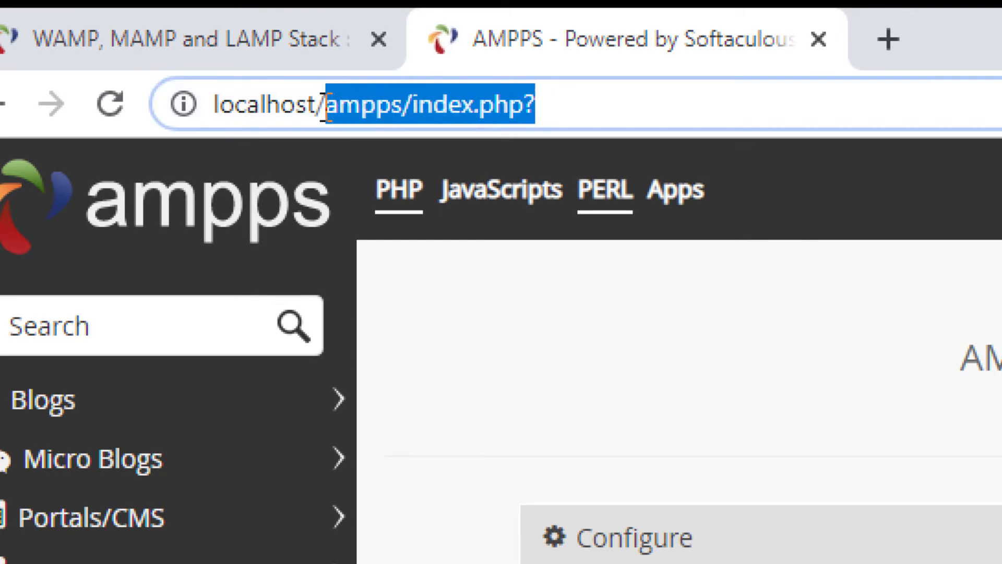
key("BackSpace")
key("Return")
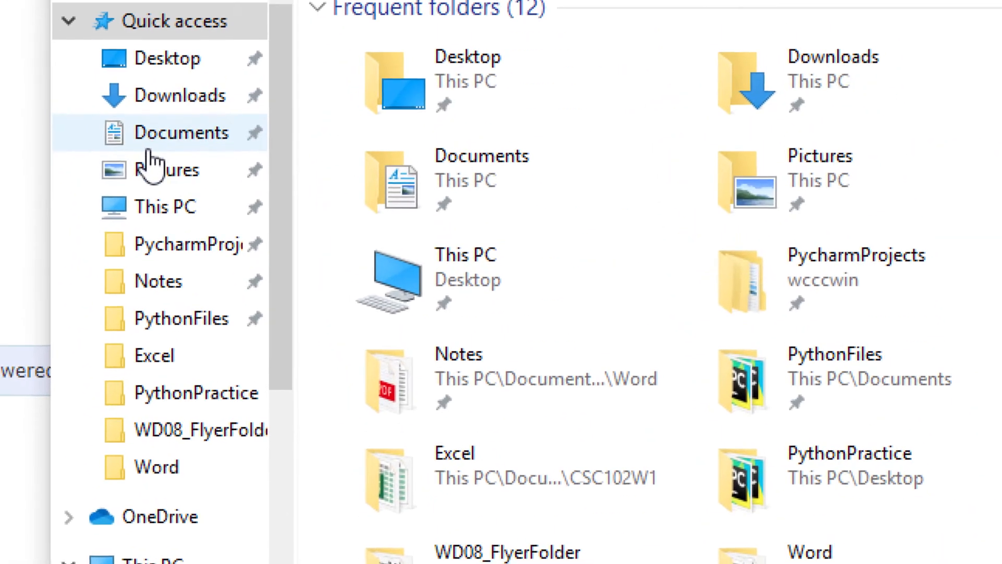
Open the web root folder C:\Program Files\Ampps\www in File Explorer to compare it with the localhost page, and return to the browser
left_click(151, 208)
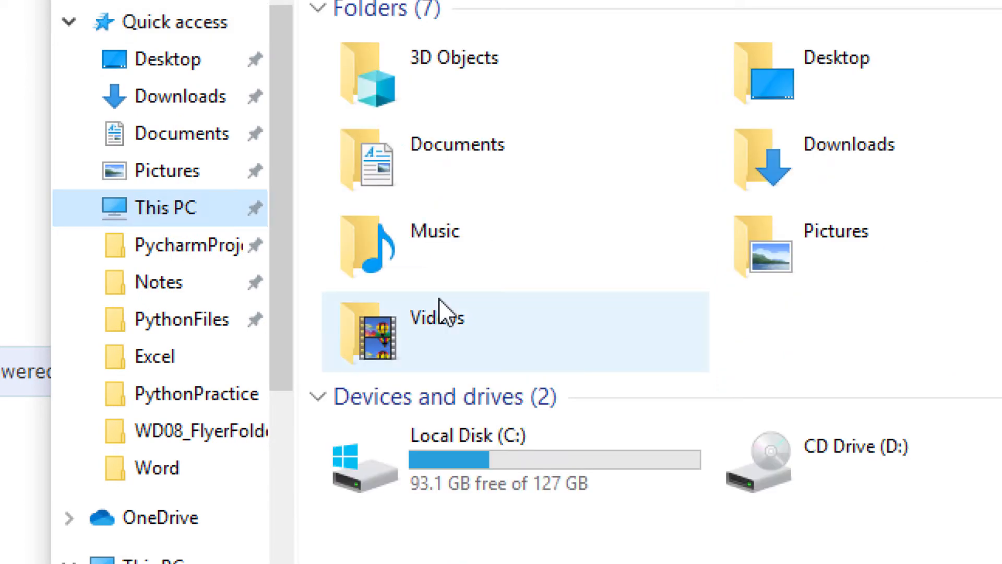
left_click(424, 449)
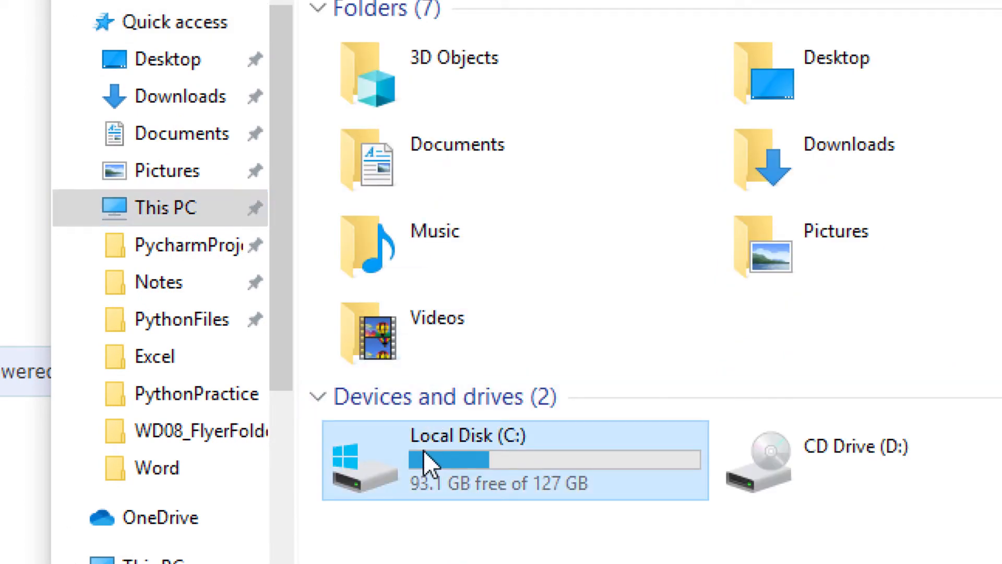
double_click(424, 450)
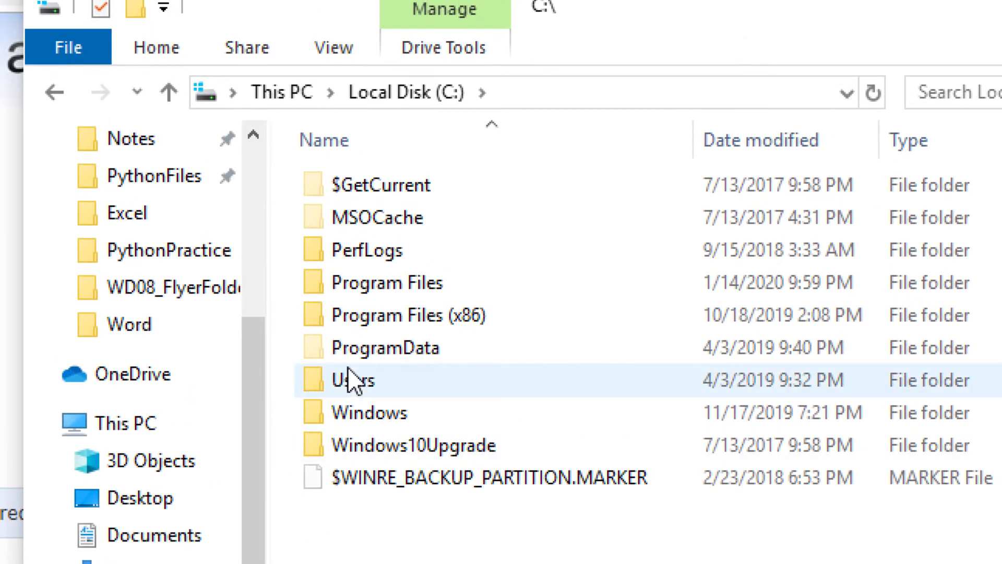
double_click(346, 290)
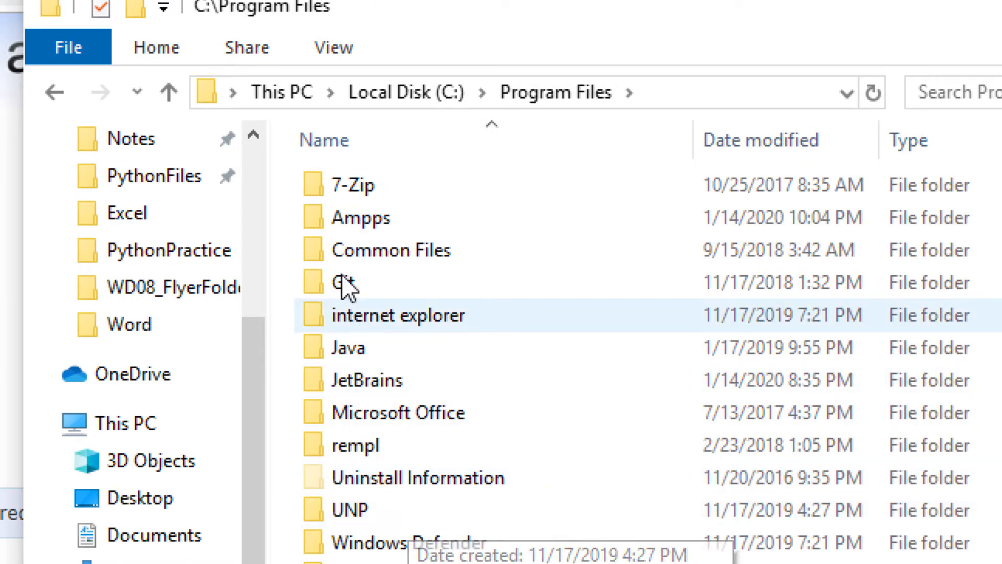
left_click(345, 220)
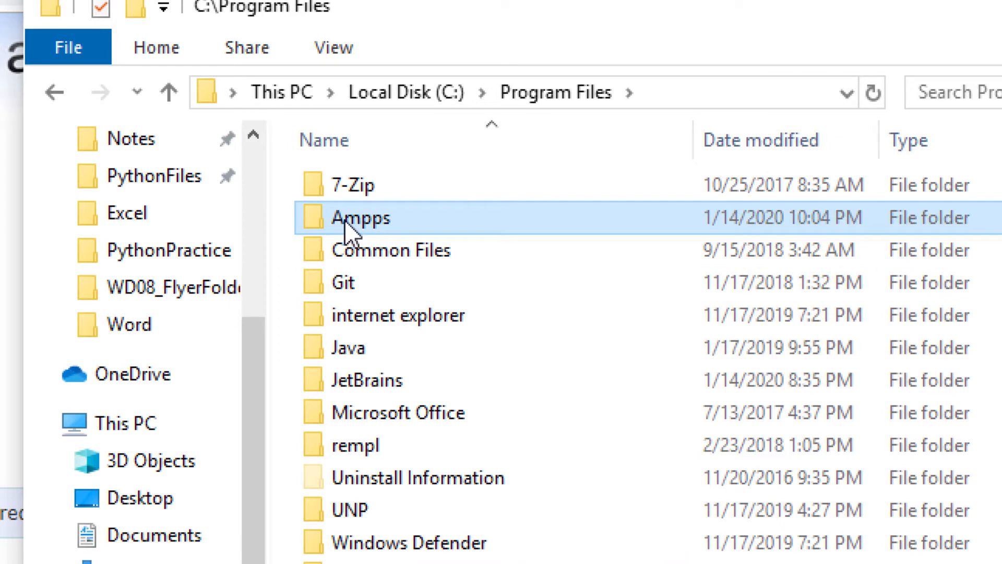
double_click(318, 229)
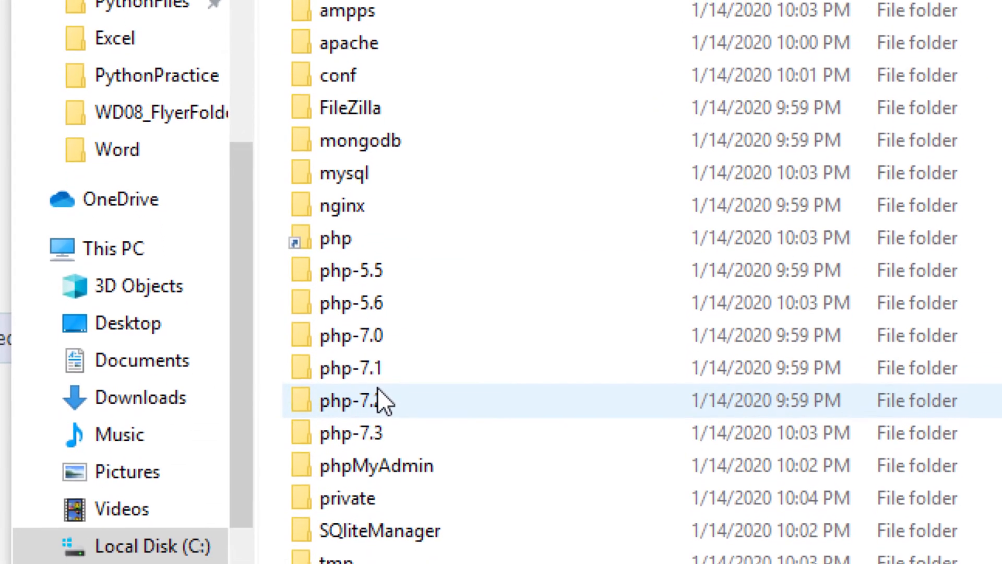
scroll(378, 388, "down", 5)
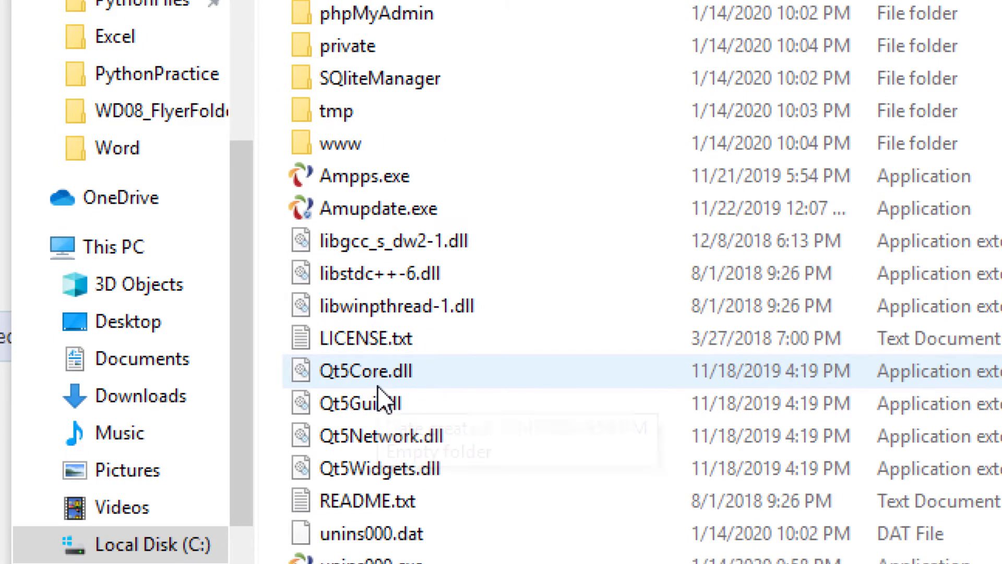
double_click(340, 146)
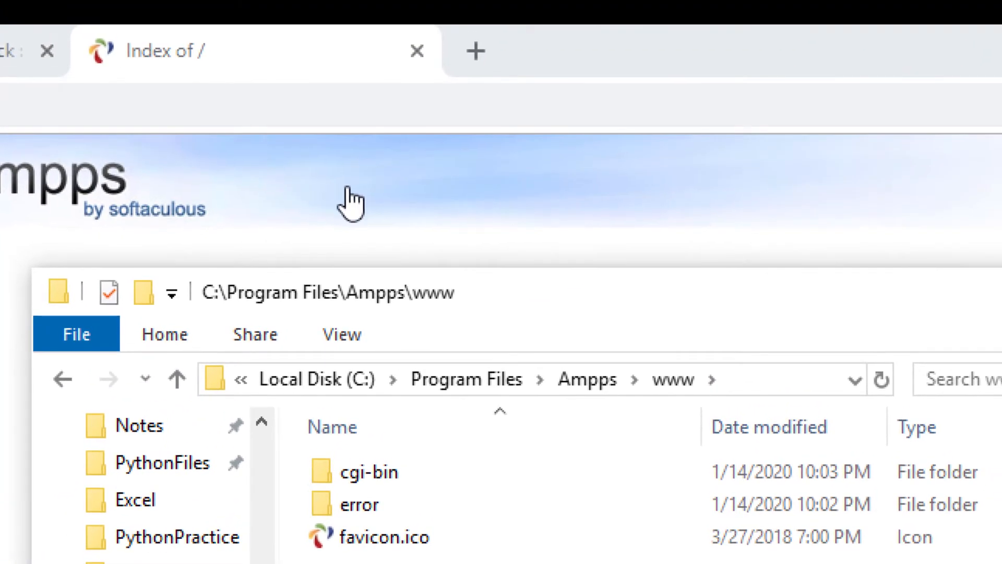
left_click(357, 80)
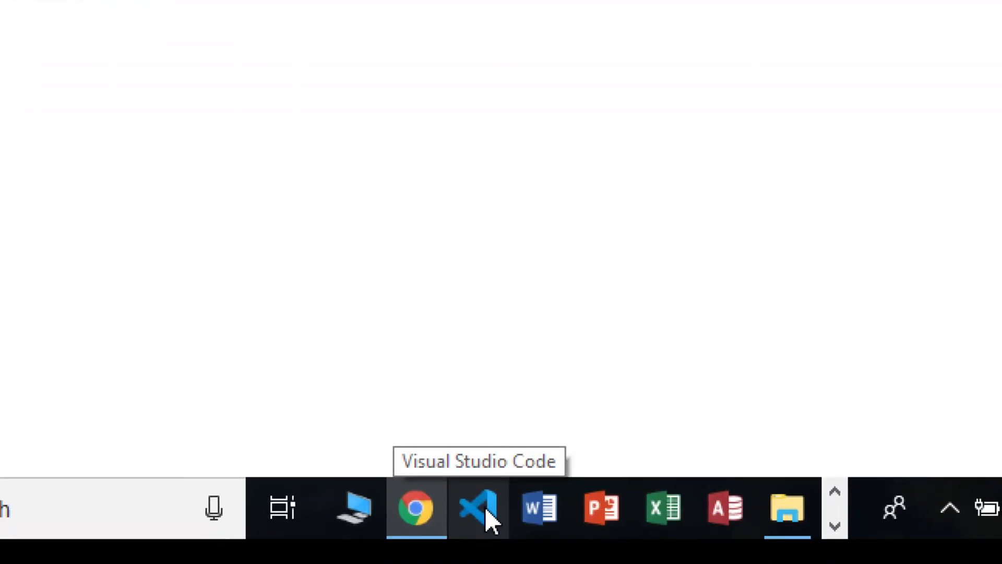
left_click(485, 507)
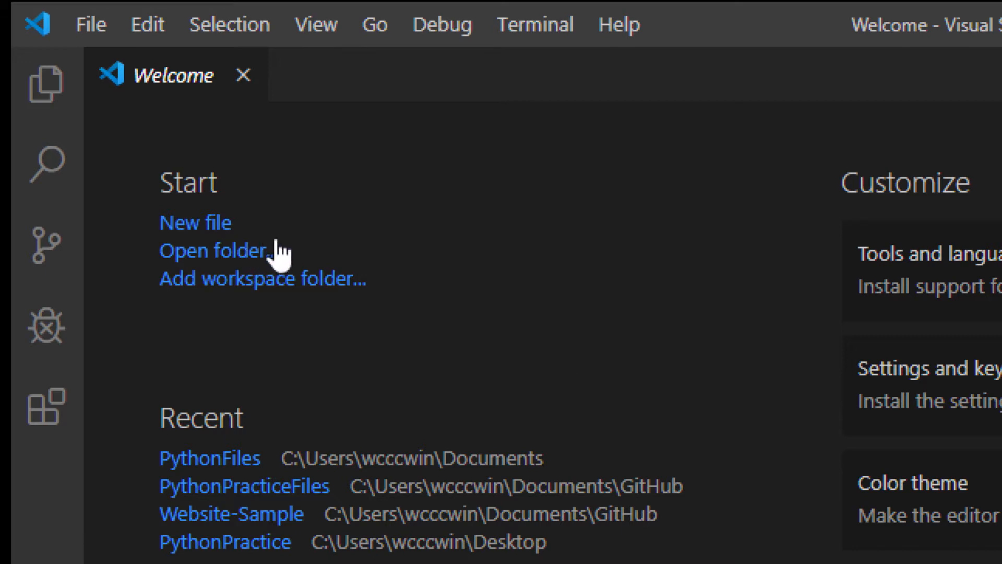
left_click(255, 261)
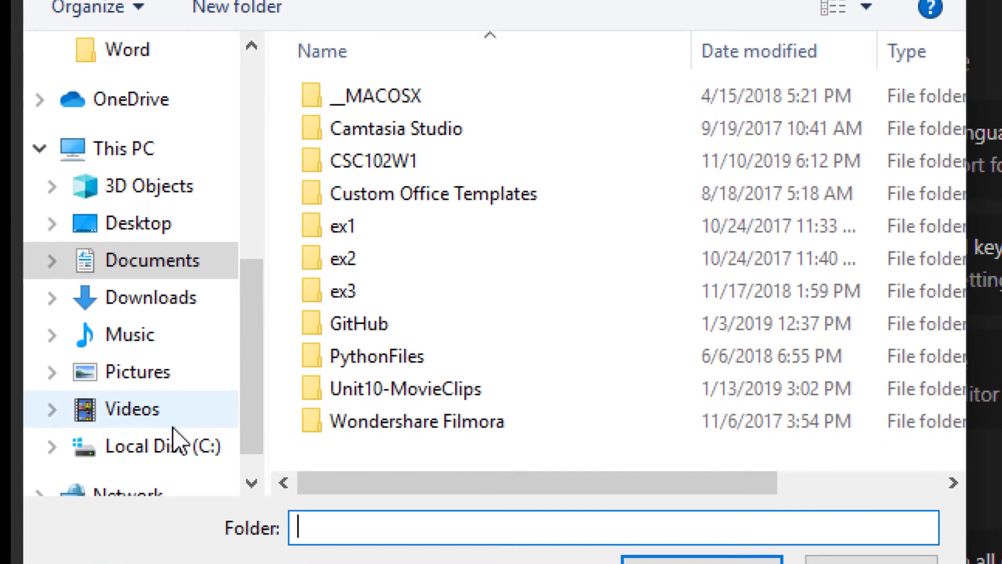
left_click(170, 450)
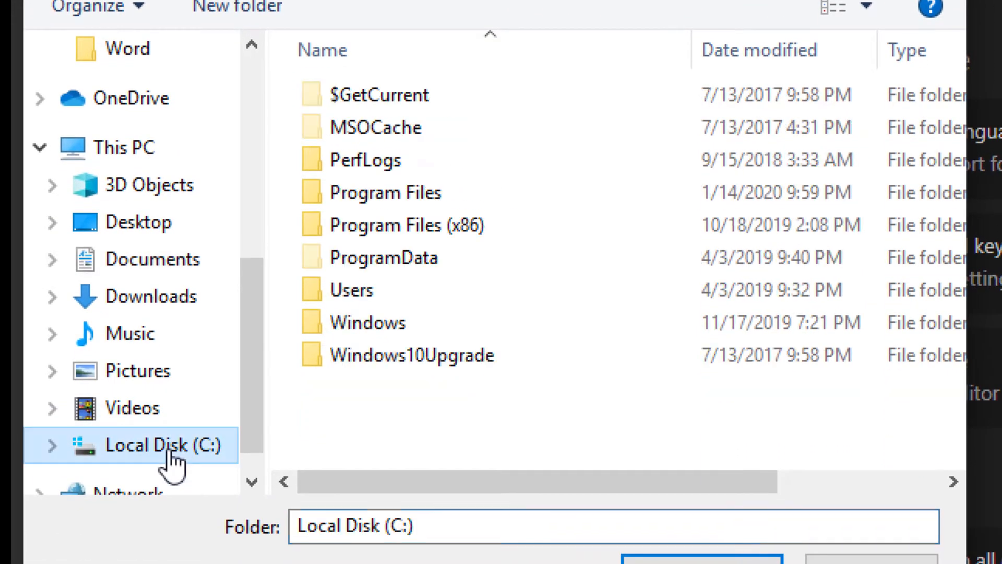
left_click(403, 194)
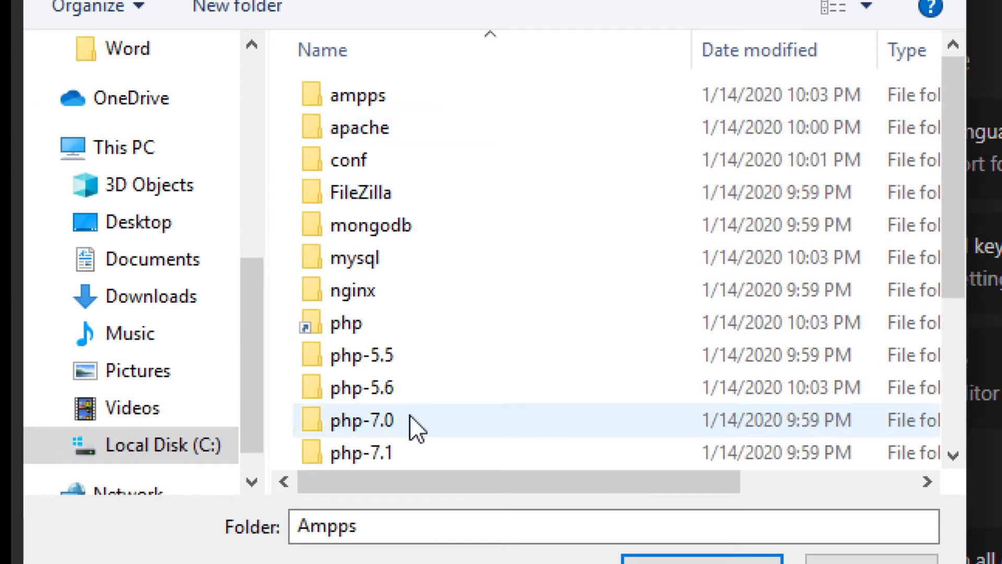
scroll(409, 420, "down", 1)
scroll(415, 428, "down", 2)
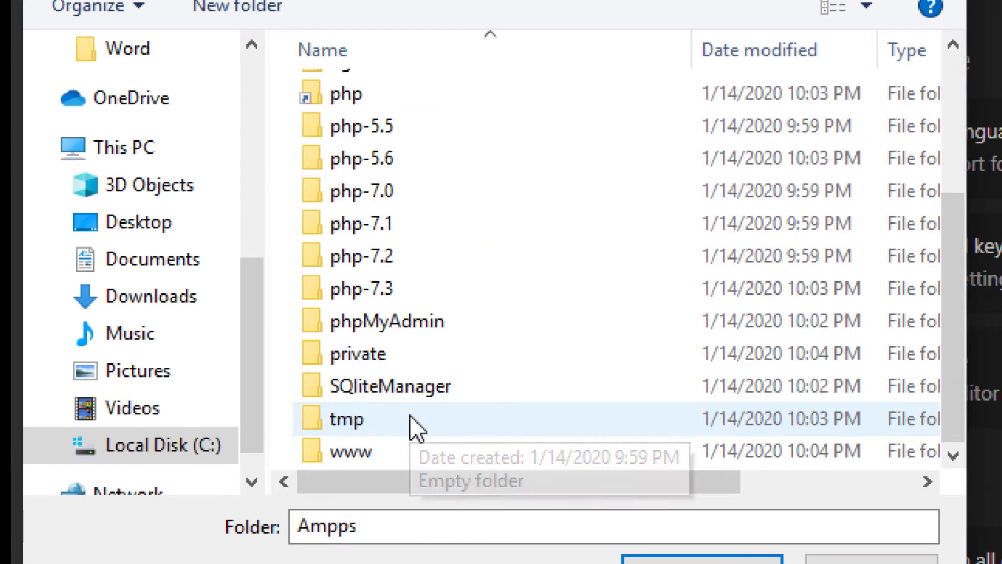
left_click(347, 456)
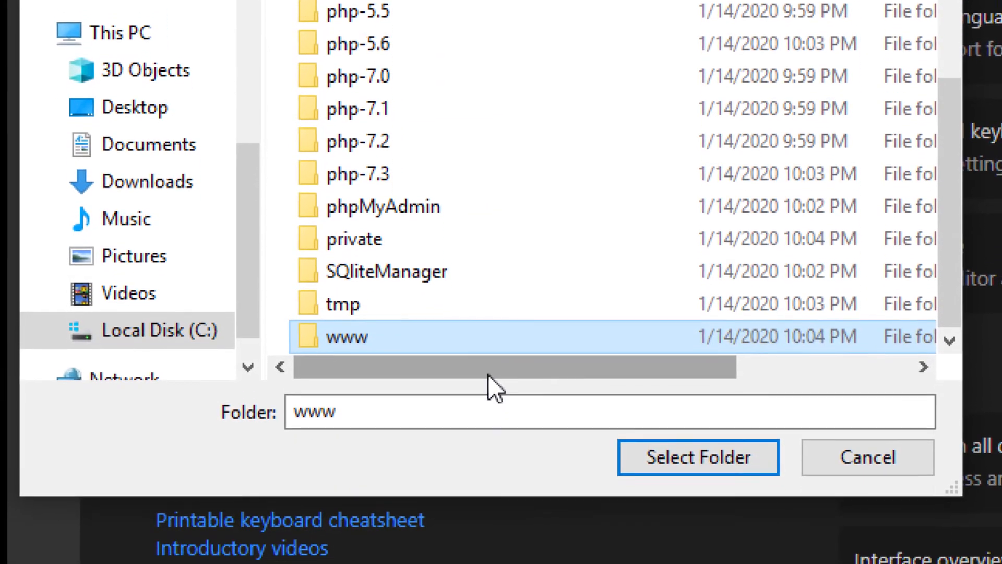
left_click(705, 452)
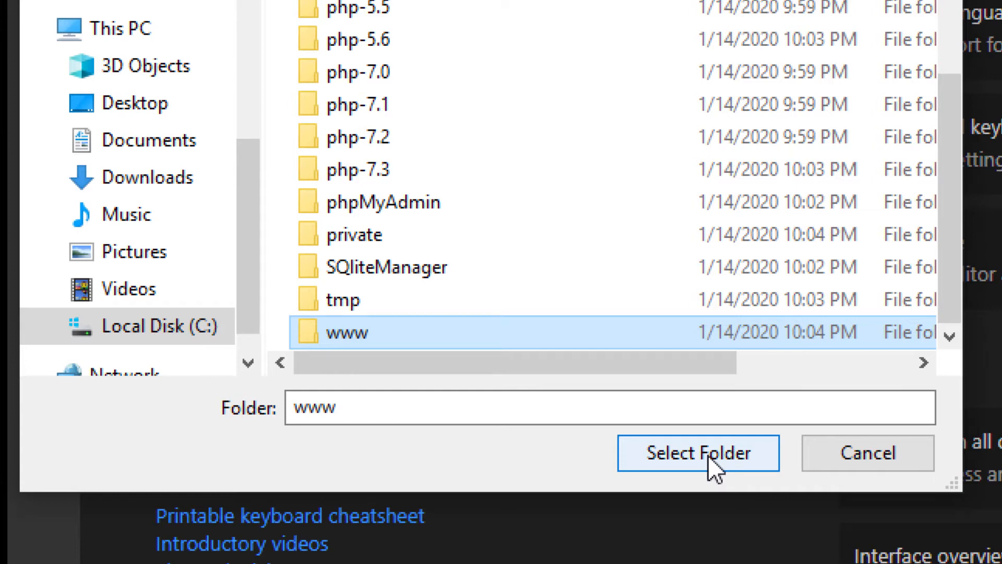
left_click(708, 455)
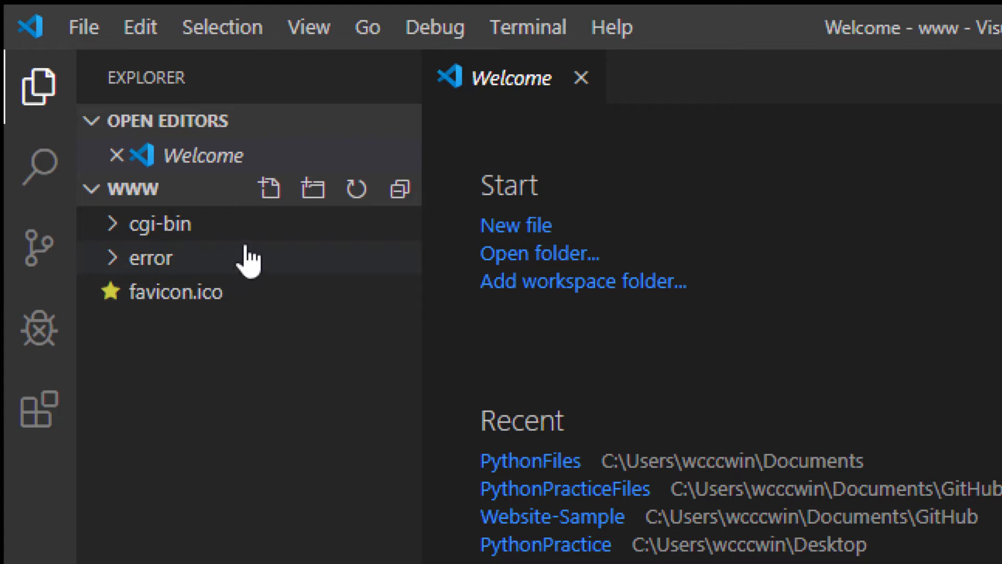
Create a new folder named test in the www root
left_click(312, 200)
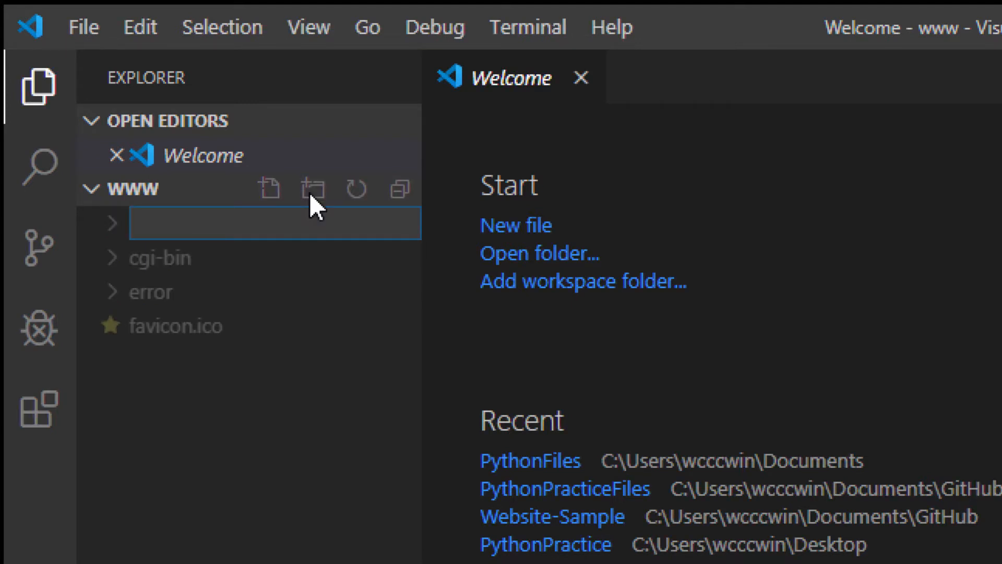
type("test")
key("Return")
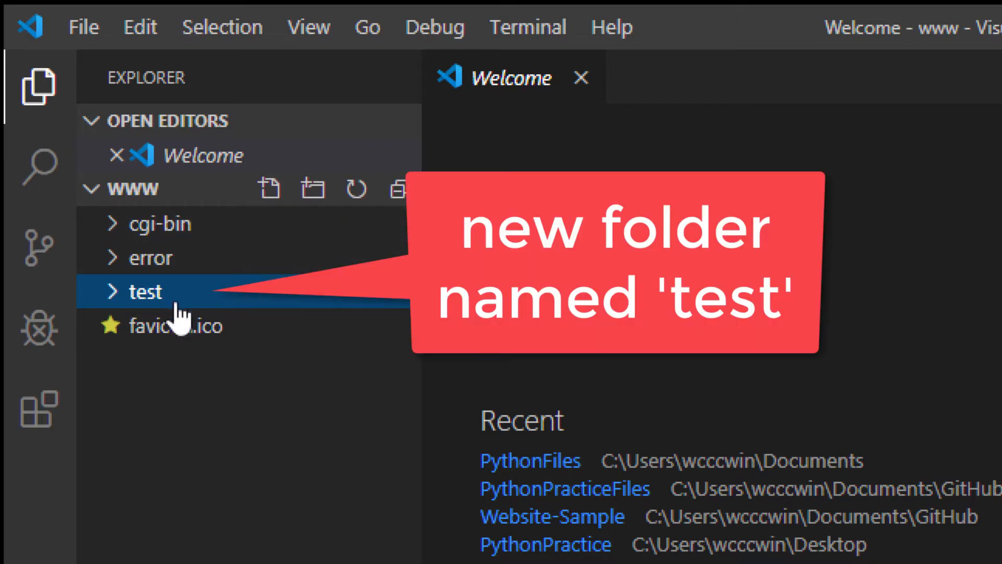
Create a new file named index.php inside the test folder
left_click(113, 292)
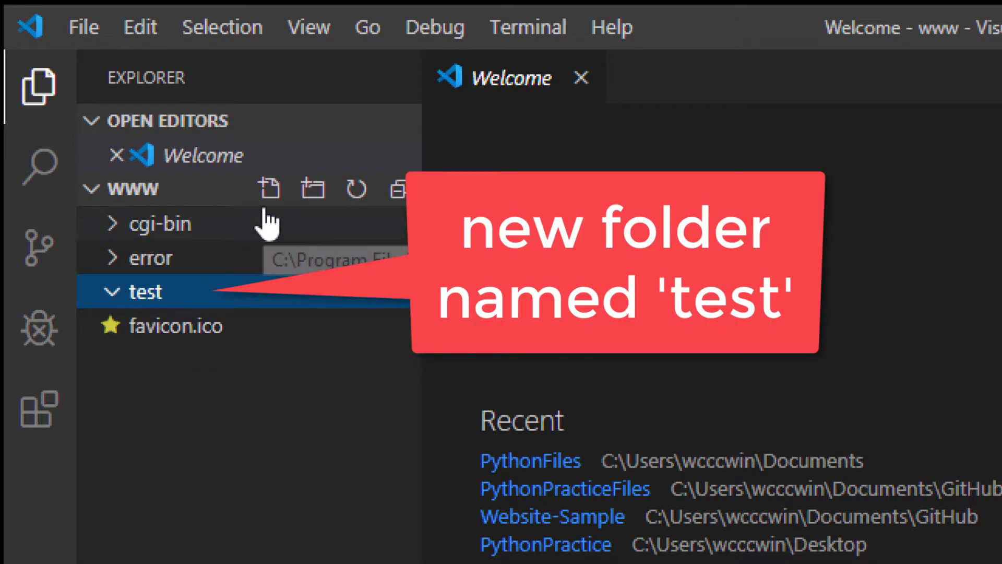
left_click(270, 188)
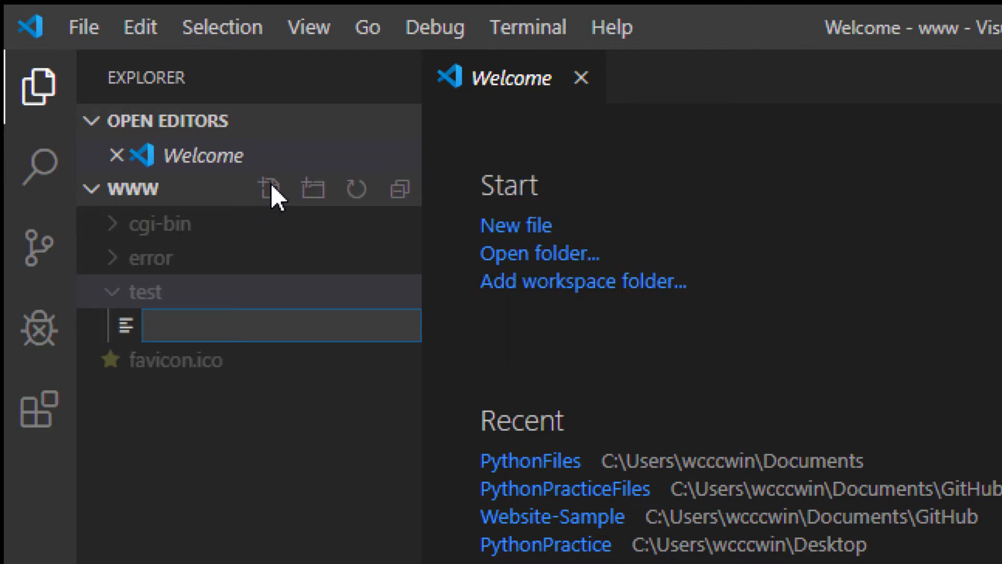
type("index")
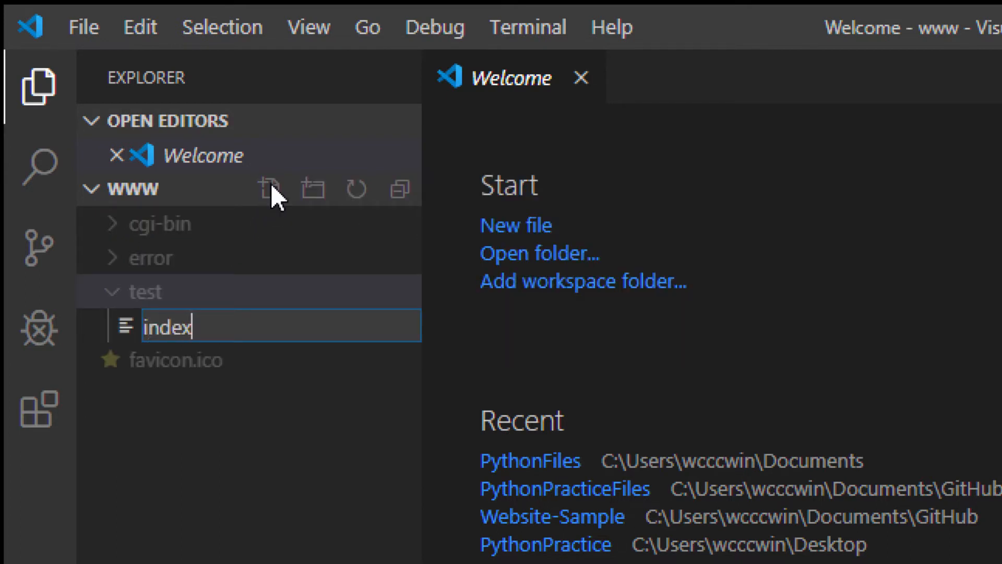
type(".p")
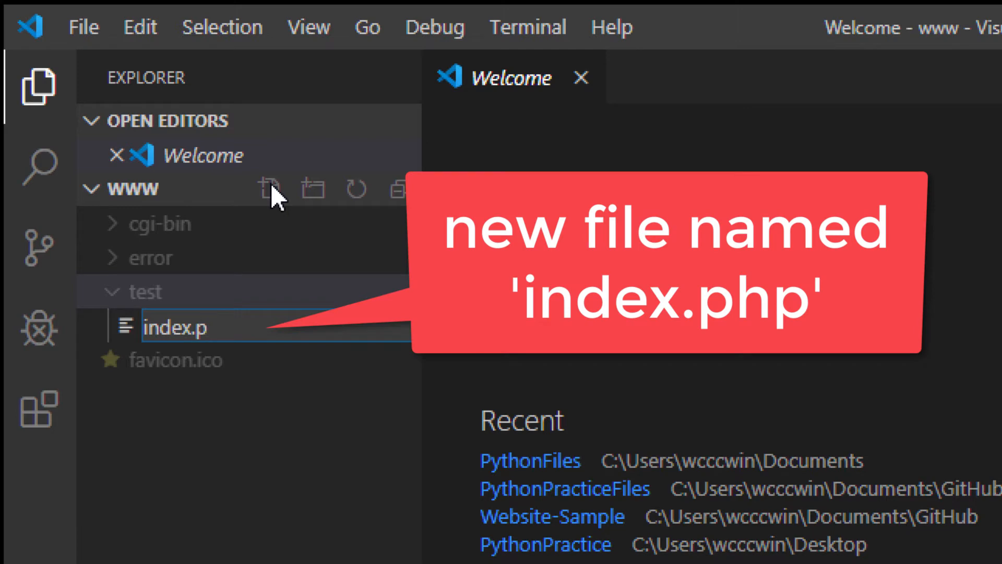
type("hp")
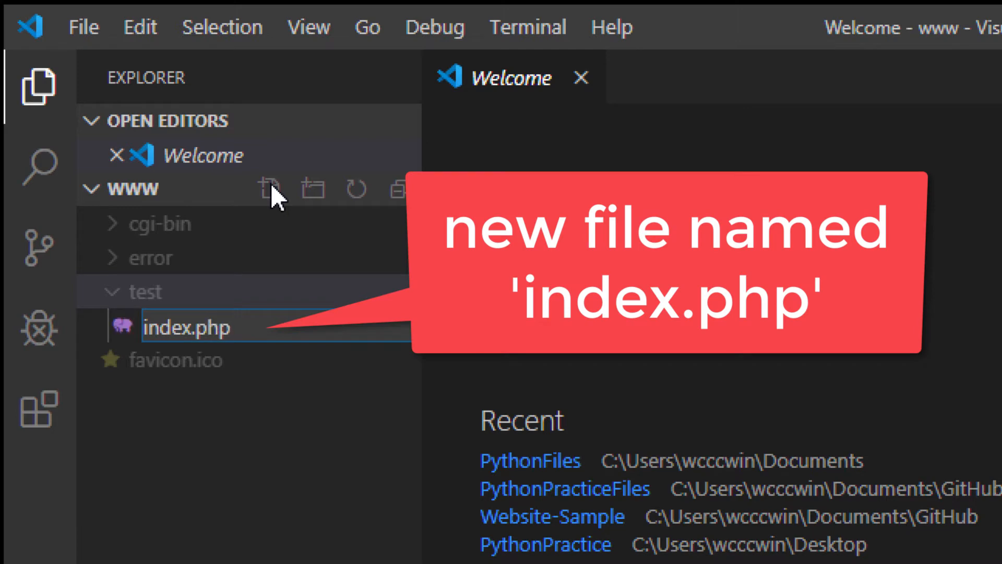
key("Return")
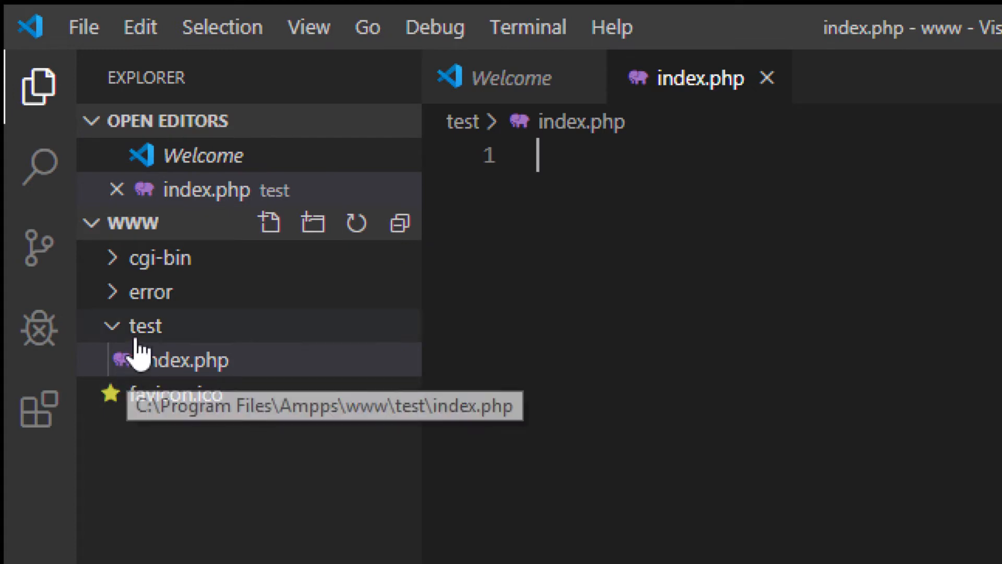
left_click(153, 360)
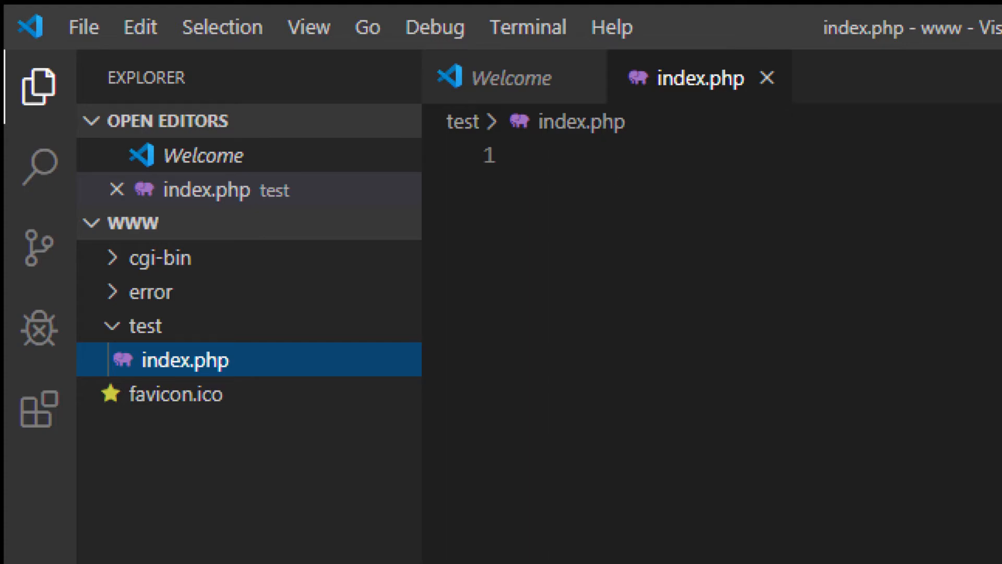
Switch to the browser, search for w3schools in a new tab, and open the PHP Syntax page of its PHP Tutorial
key("alt+Tab")
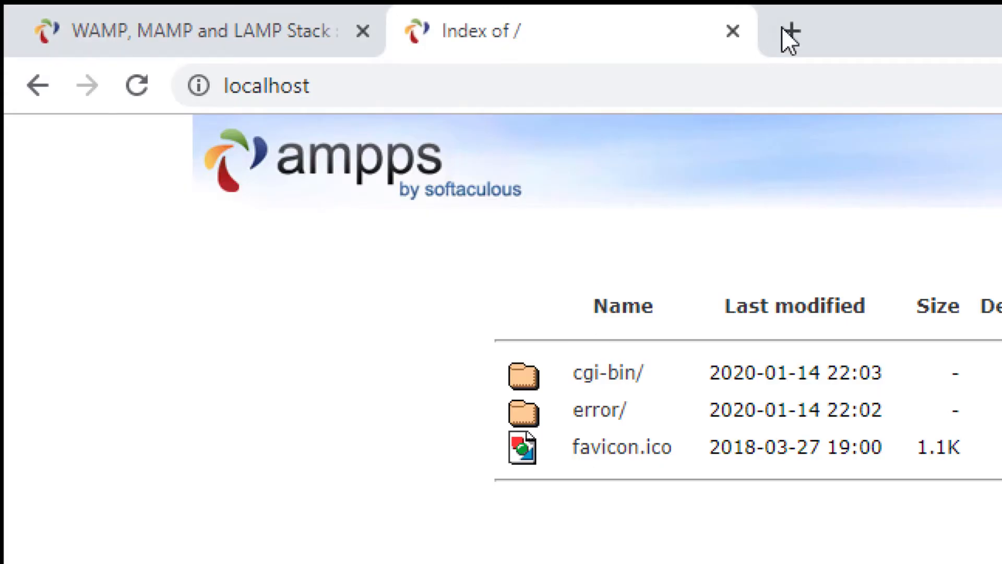
left_click(793, 31)
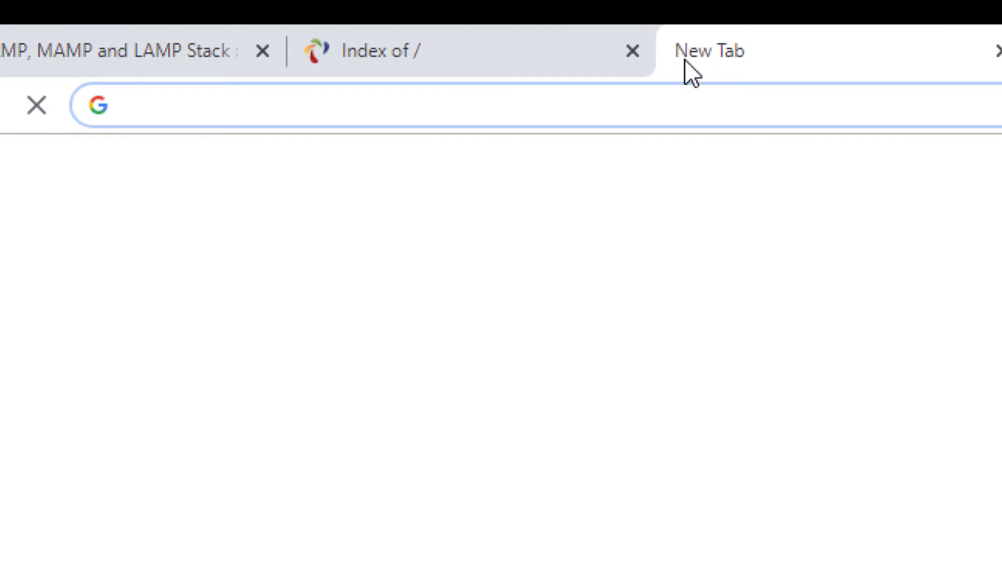
type("w3")
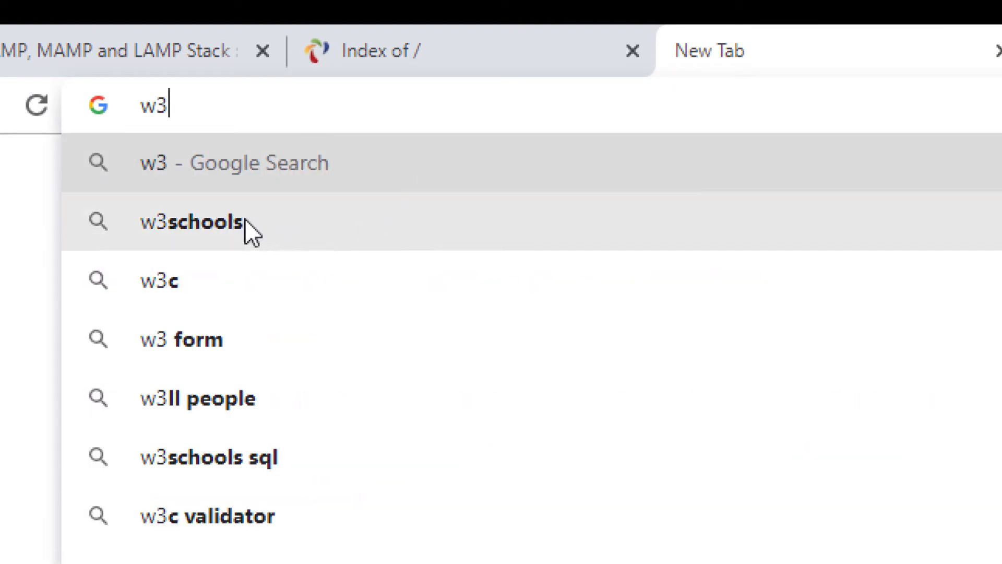
left_click(230, 213)
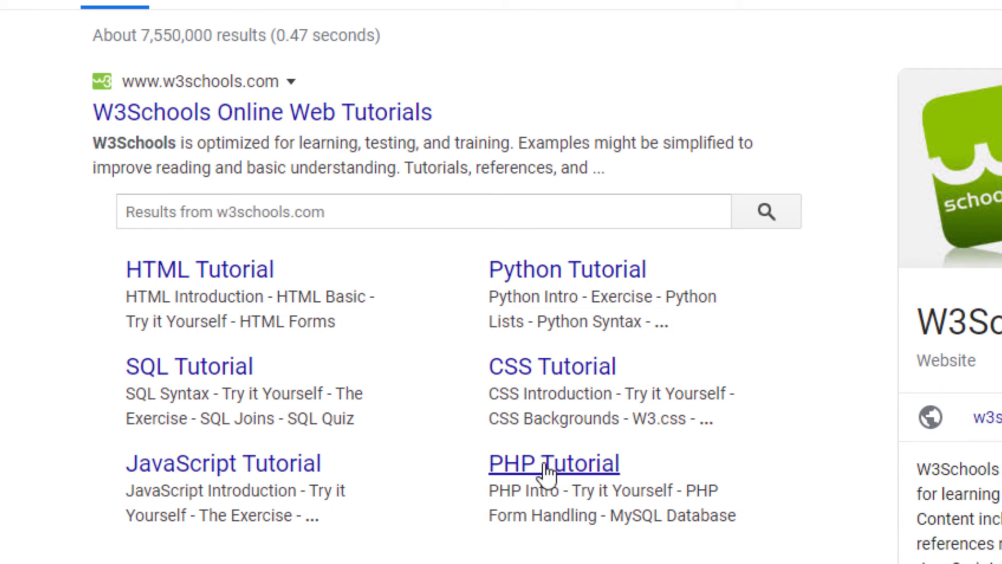
left_click(545, 471)
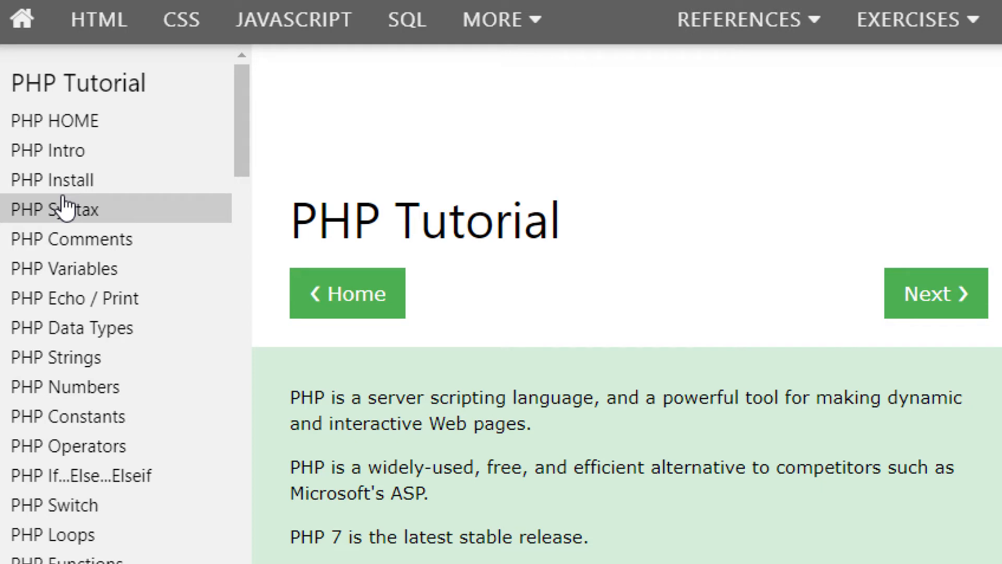
left_click(63, 206)
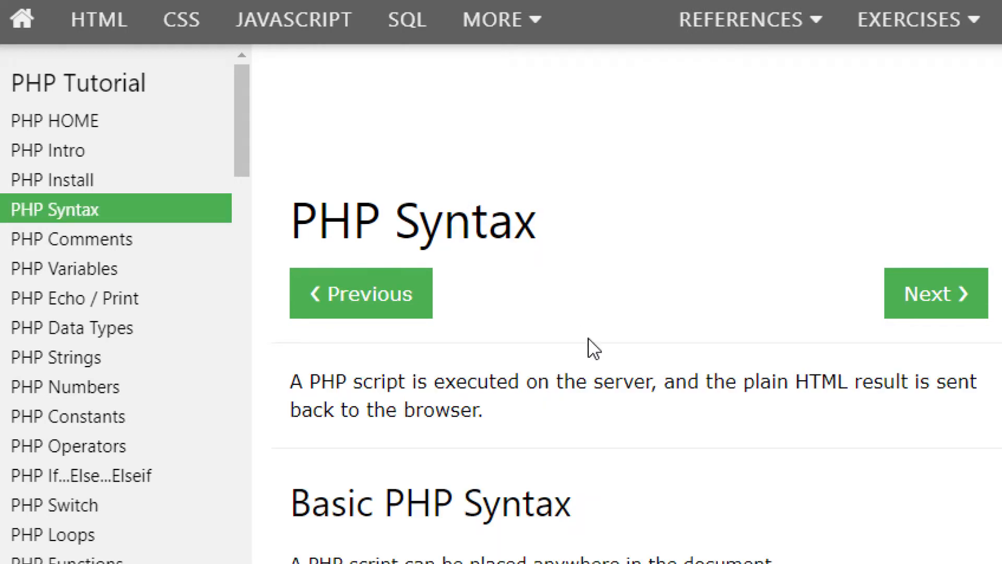
Open the "My first PHP page" example from the Basic PHP Syntax section in the Try it Yourself editor
scroll(588, 338, "down", 10)
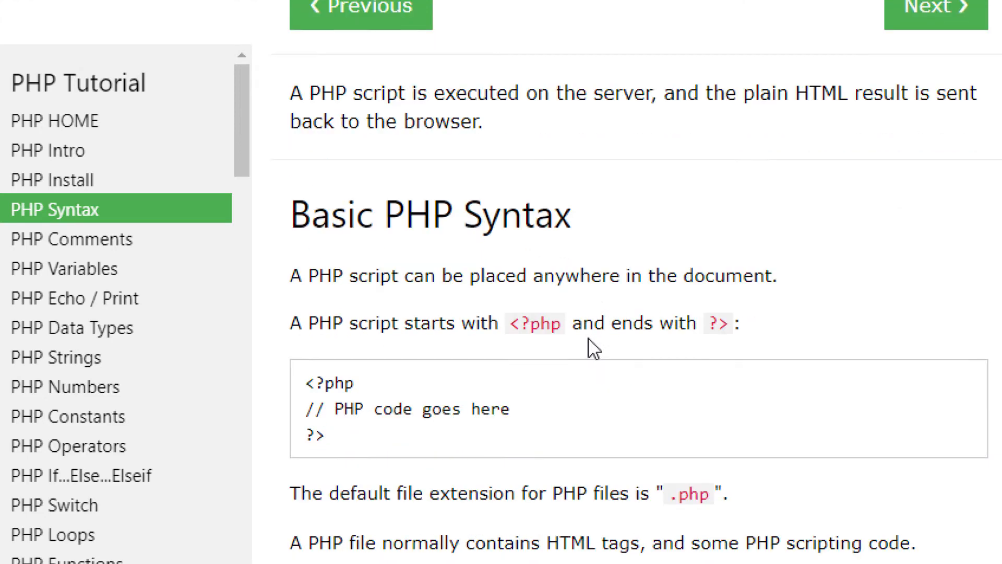
scroll(594, 349, "down", 4)
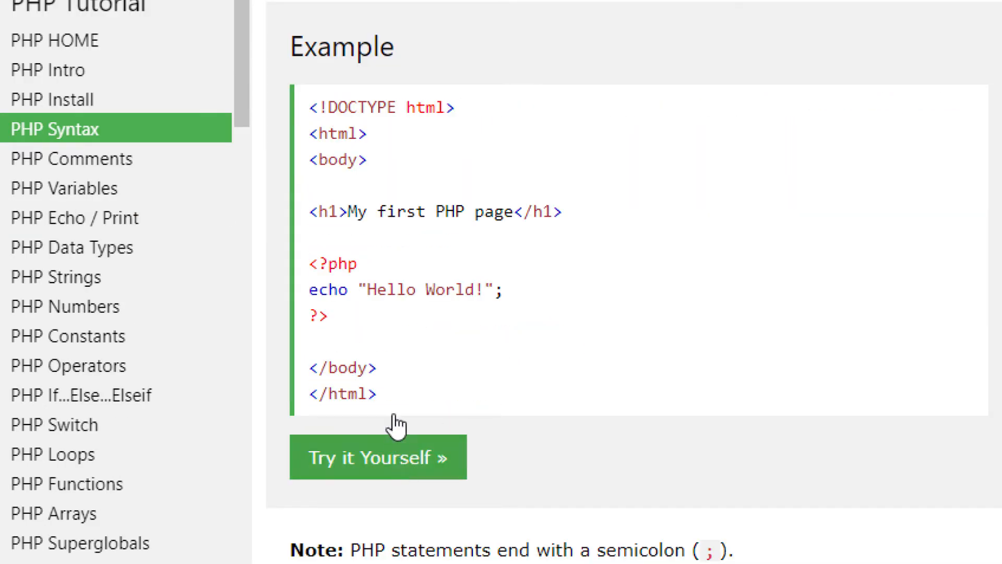
left_click(387, 466)
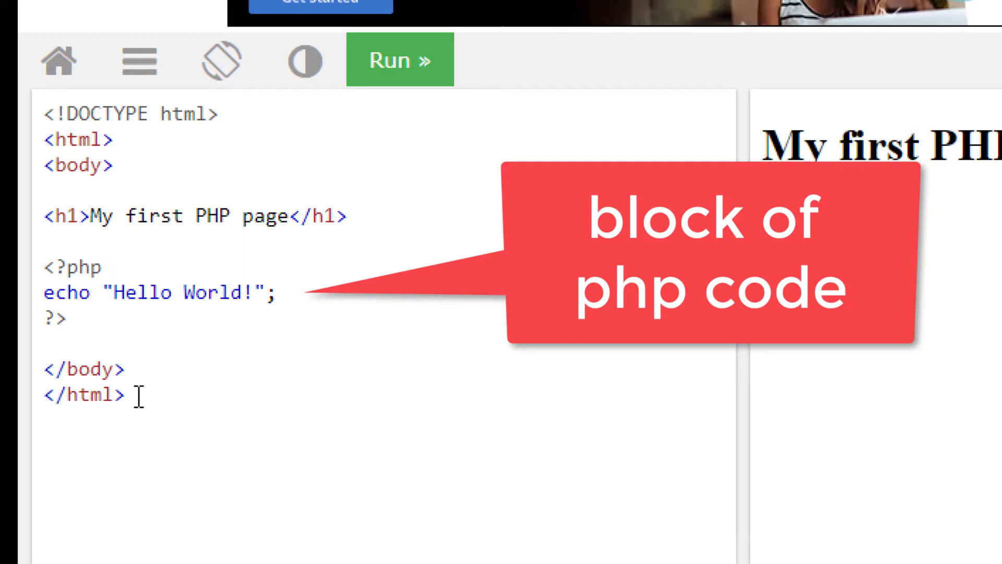
Copy the entire example code and paste it into the empty index.php in Visual Studio Code
left_click_drag(125, 395, 42, 88)
key("ctrl+c")
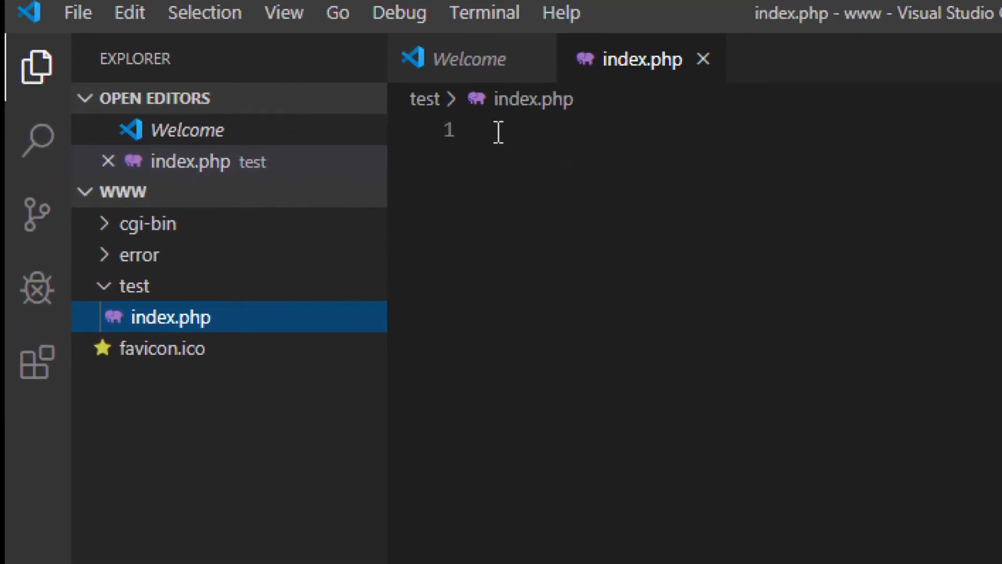
left_click(499, 132)
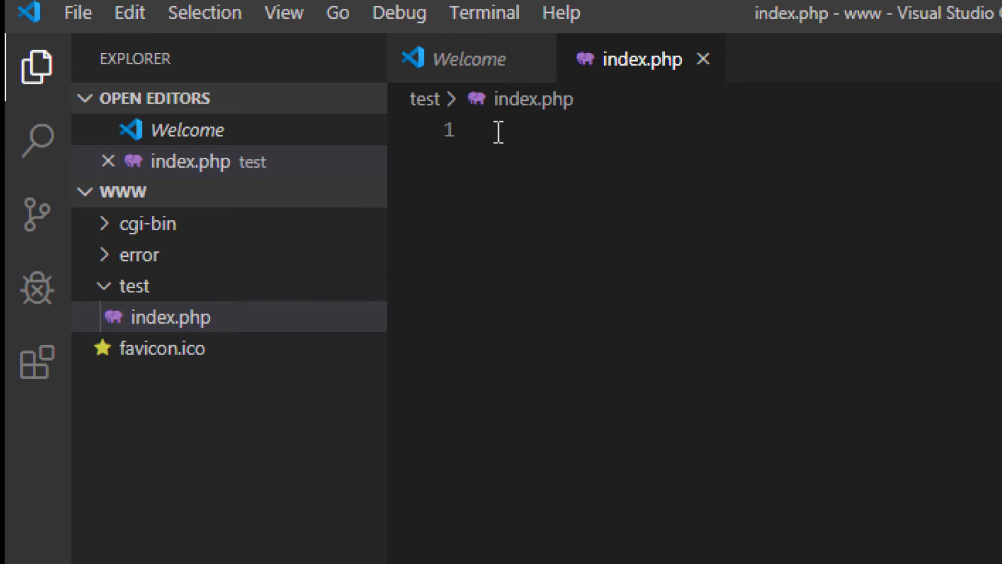
key("ctrl+v")
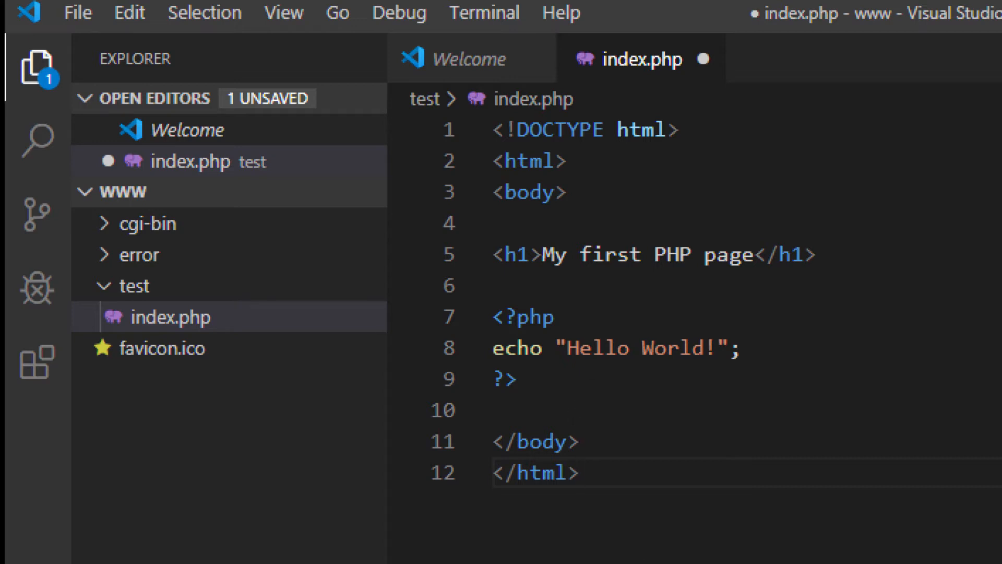
On the W3Schools PHP Date and Time page, copy the line echo "Today is " . date("Y/m/d") . "<br>"; and return to Visual Studio Code
key("alt+Tab")
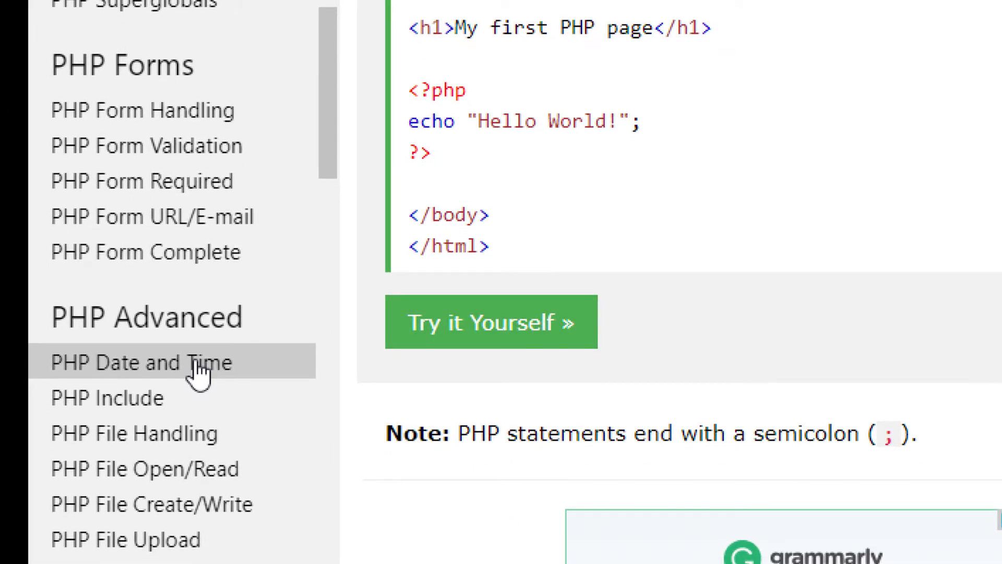
left_click(198, 365)
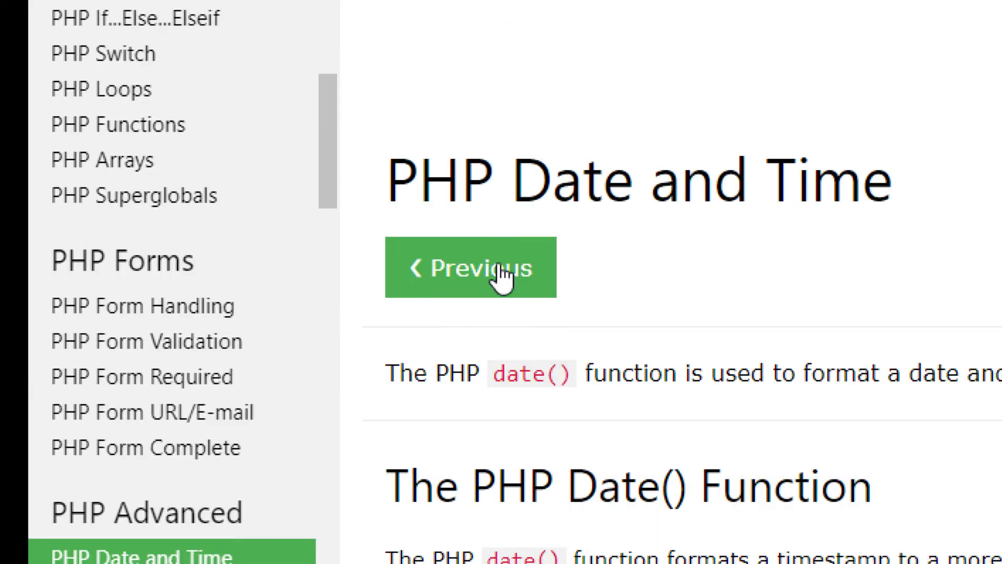
scroll(727, 346, "down", 5)
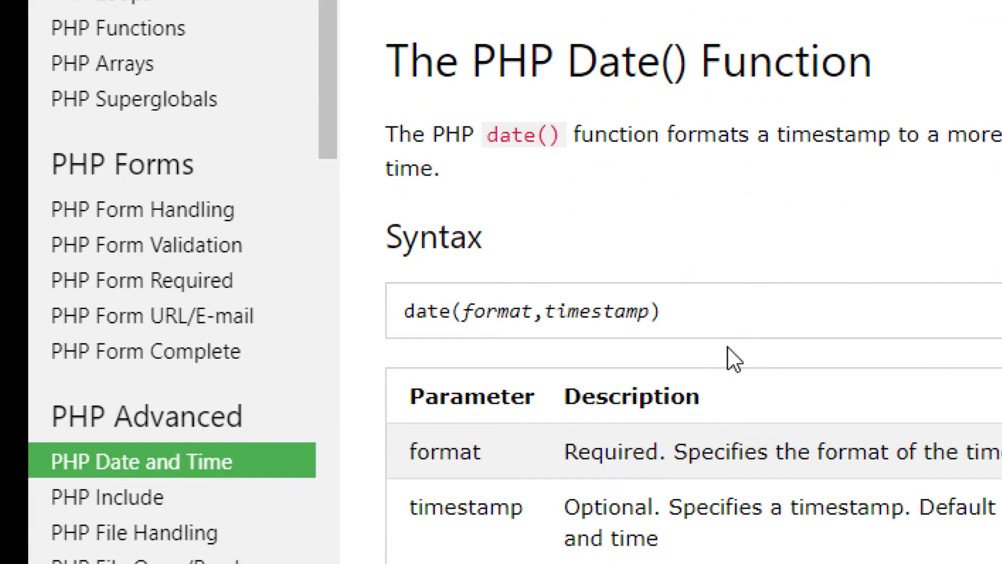
scroll(728, 346, "down", 5)
scroll(708, 347, "down", 10)
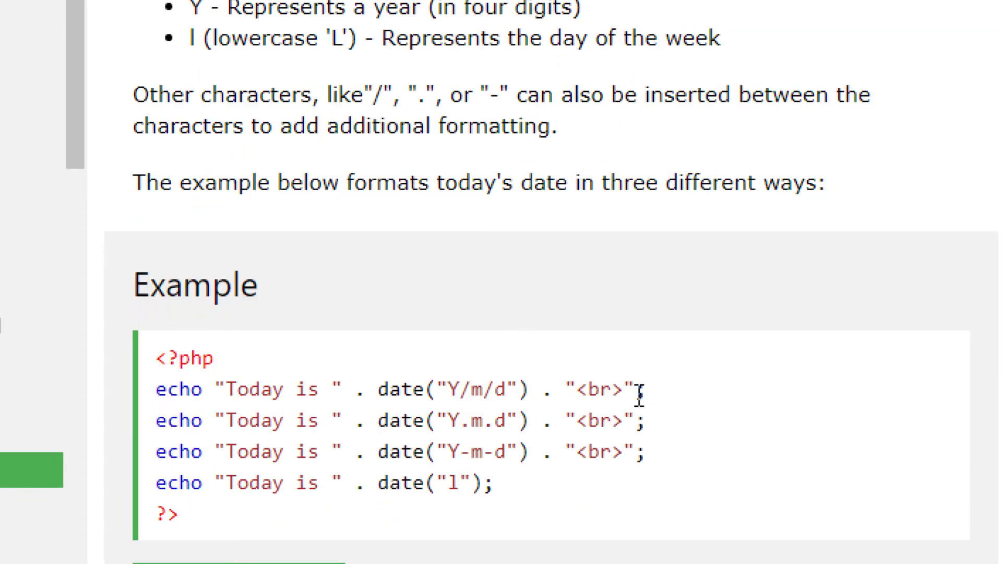
left_click_drag(656, 386, 199, 392)
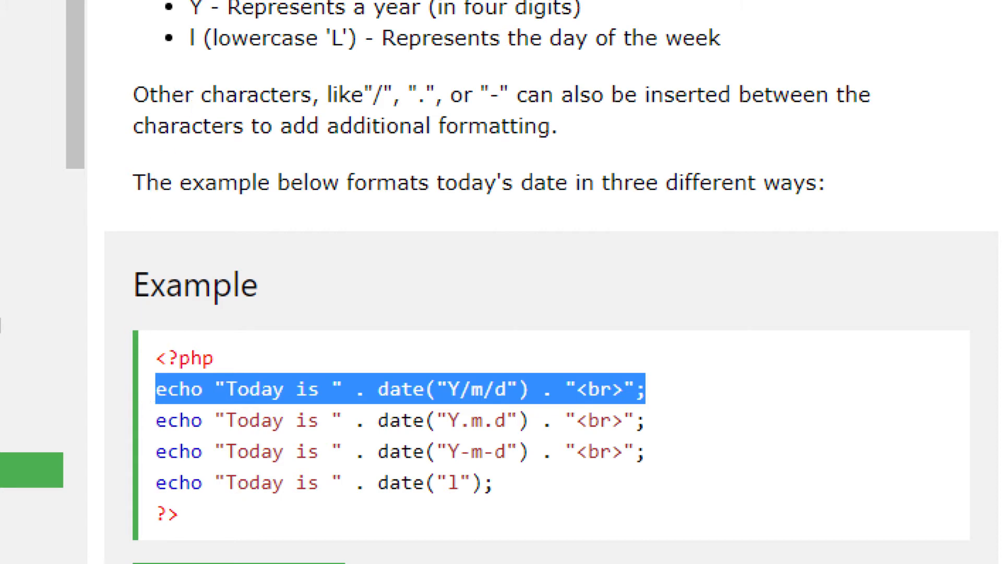
key("alt+Tab")
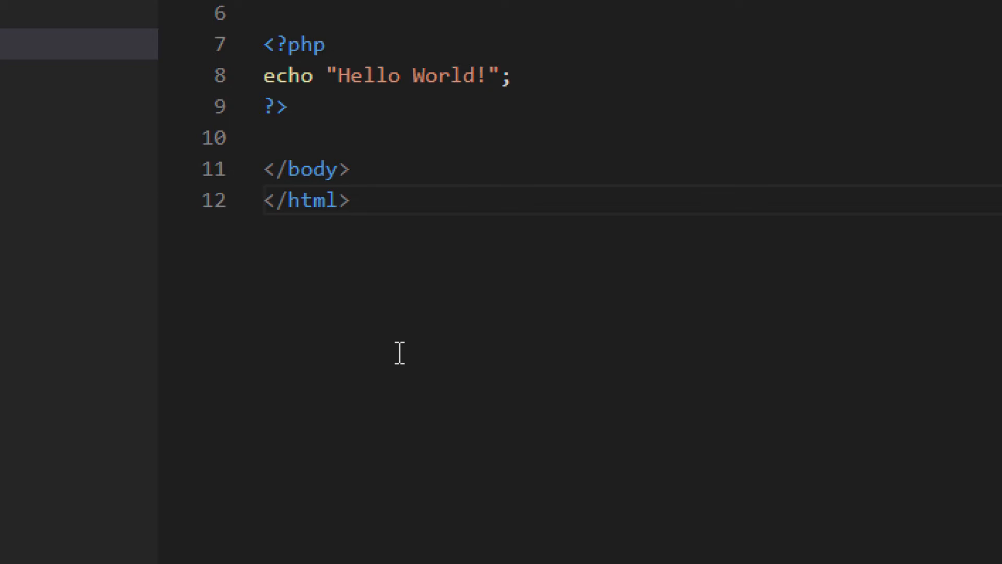
Paste echo "Today is " . date("Y/m/d") . "<br>"; below the Hello World line and append <br> inside the "Hello World!" string
left_click(514, 74)
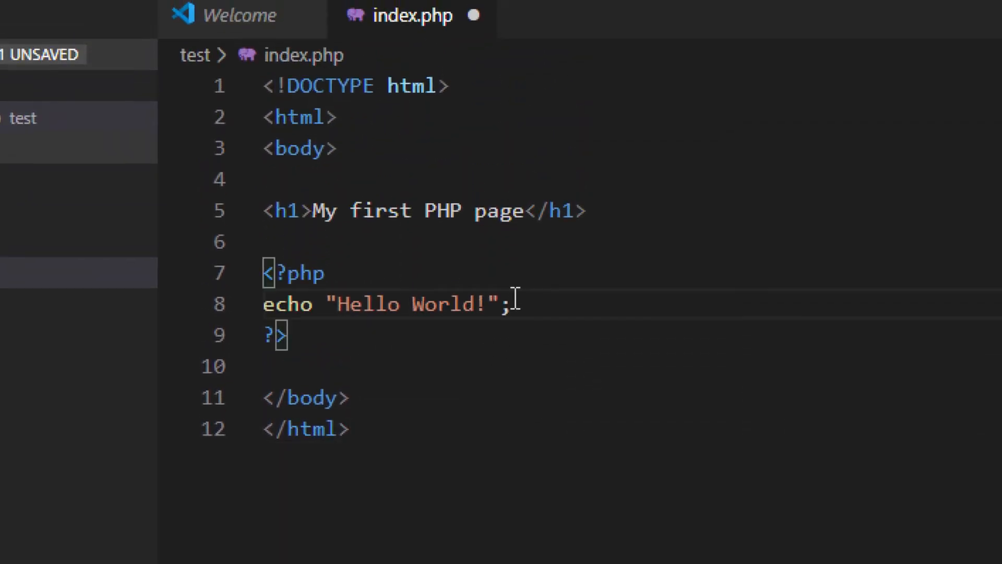
key("Return")
type("echo \"Today is \" . date(\"Y/m/d\") . \"<br>\";")
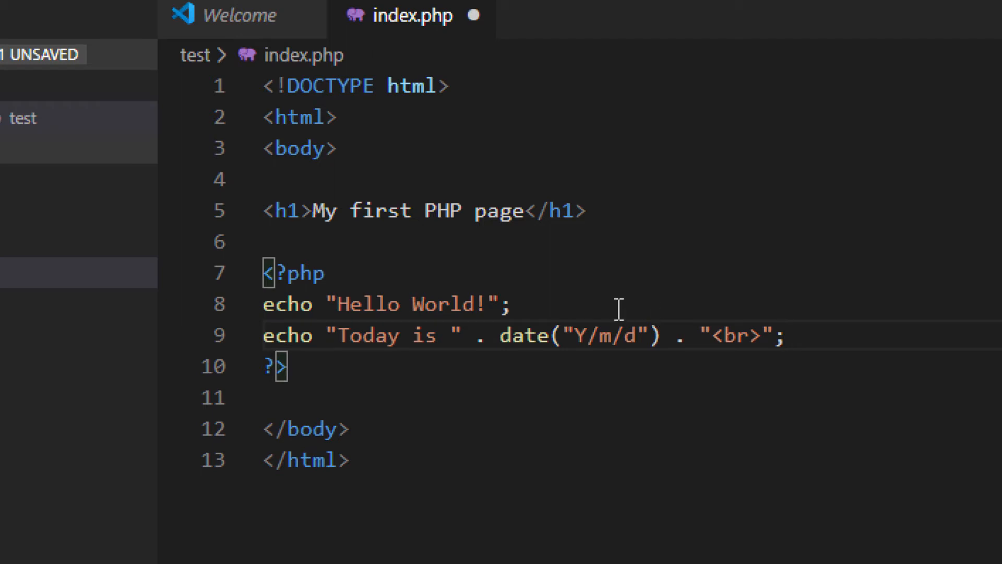
left_click(489, 303)
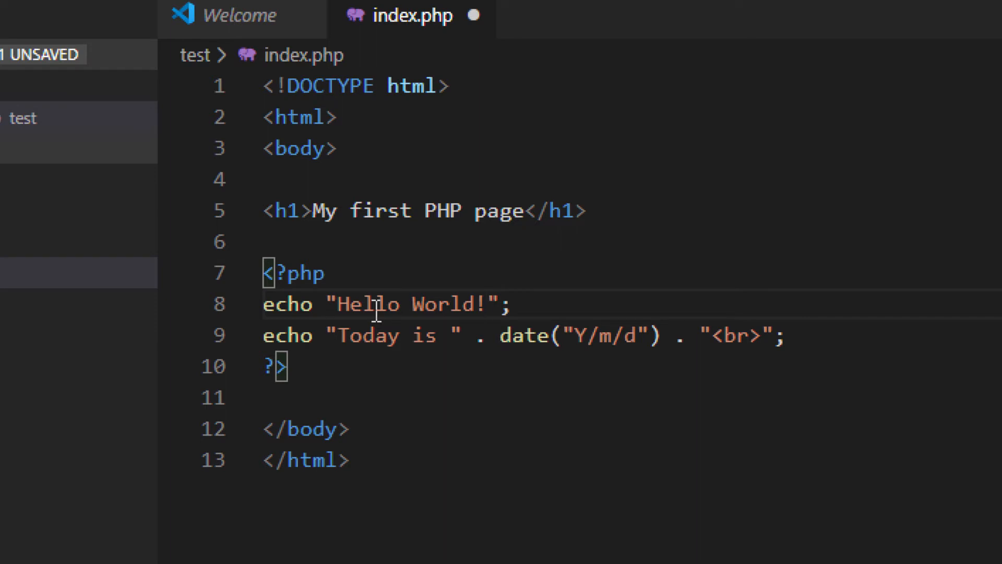
type("<br>")
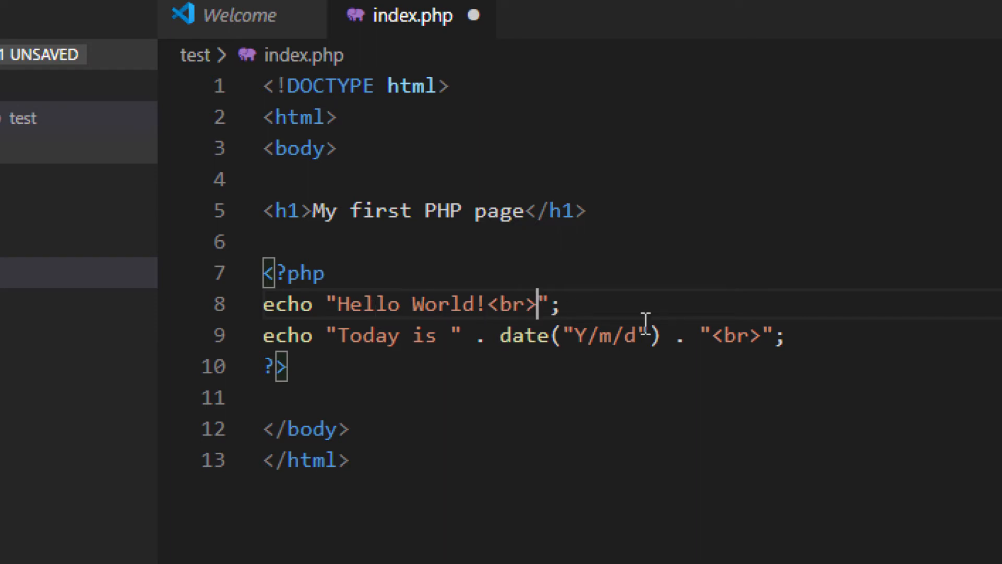
Remove the trailing . "<br>" from the date line so it ends with date("Y/m/d"); and save index.php
left_click_drag(761, 334, 676, 335)
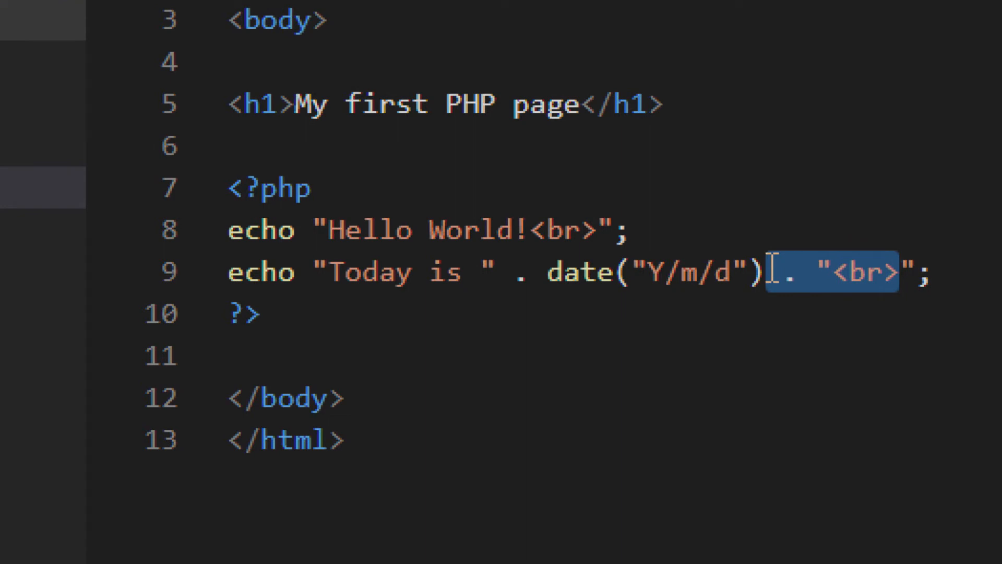
key("BackSpace")
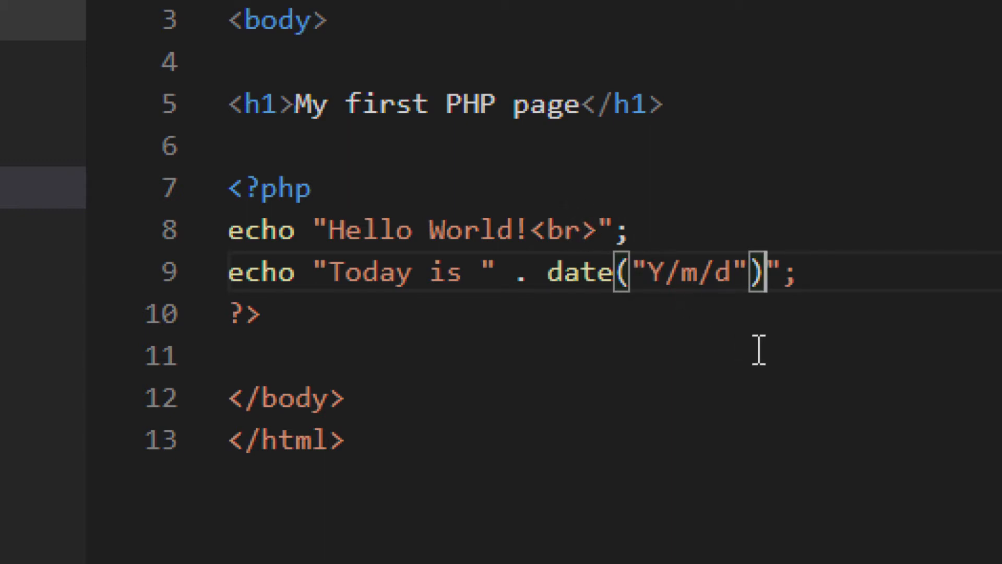
left_click(841, 278)
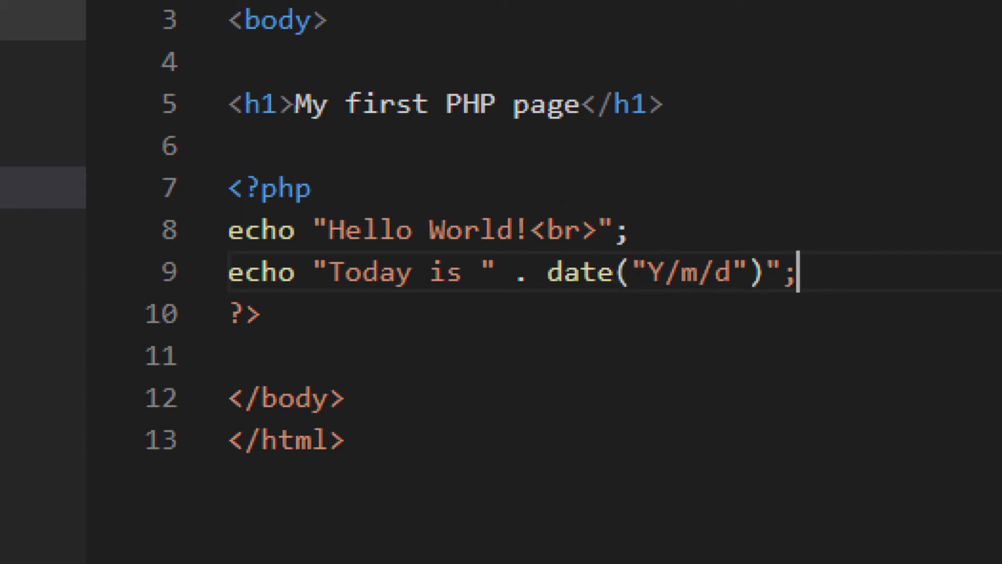
left_click(775, 276)
key("Right")
key("BackSpace")
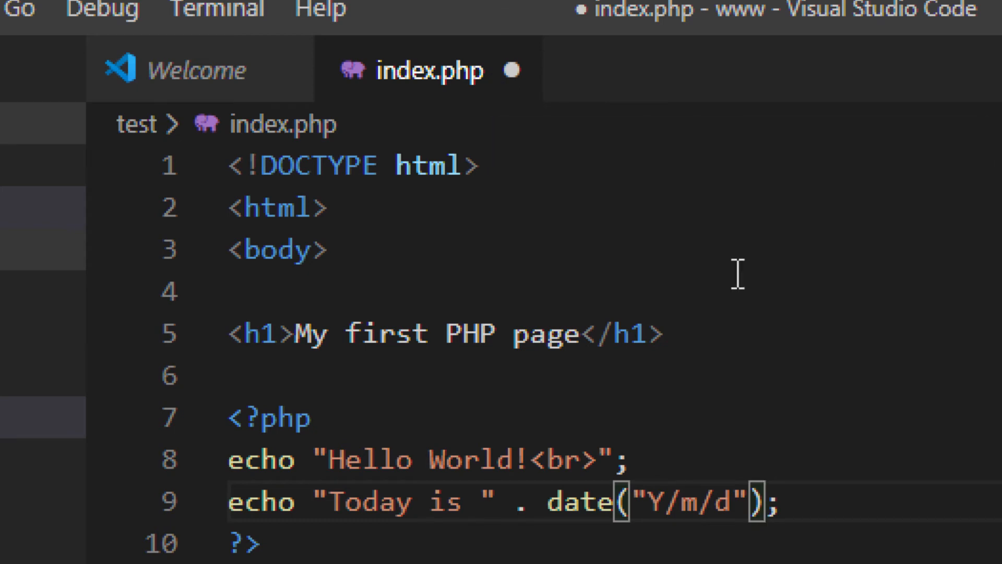
key("ctrl+s")
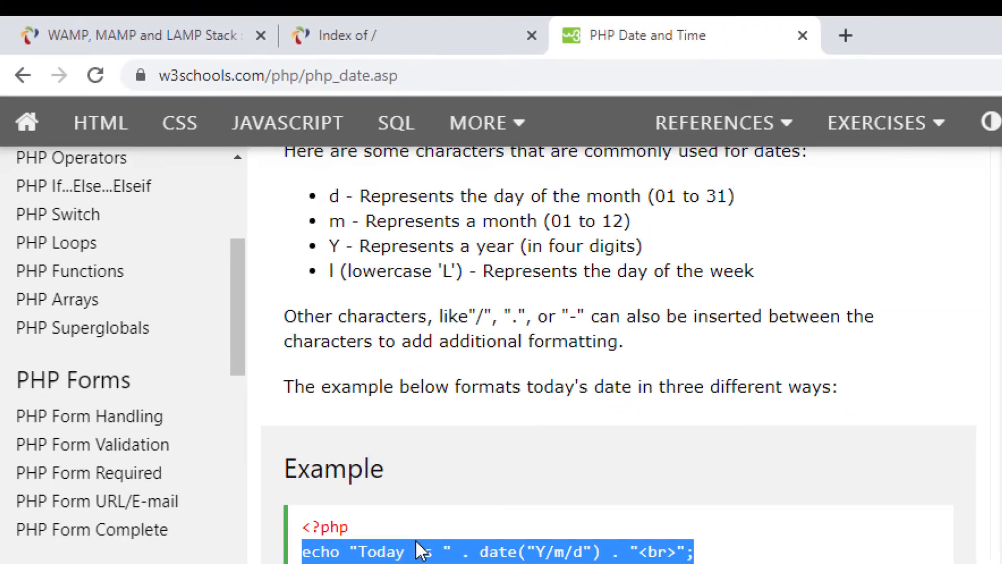
Switch to the browser, reload the localhost index, and open the test/ folder to view the PHP page
left_click(370, 35)
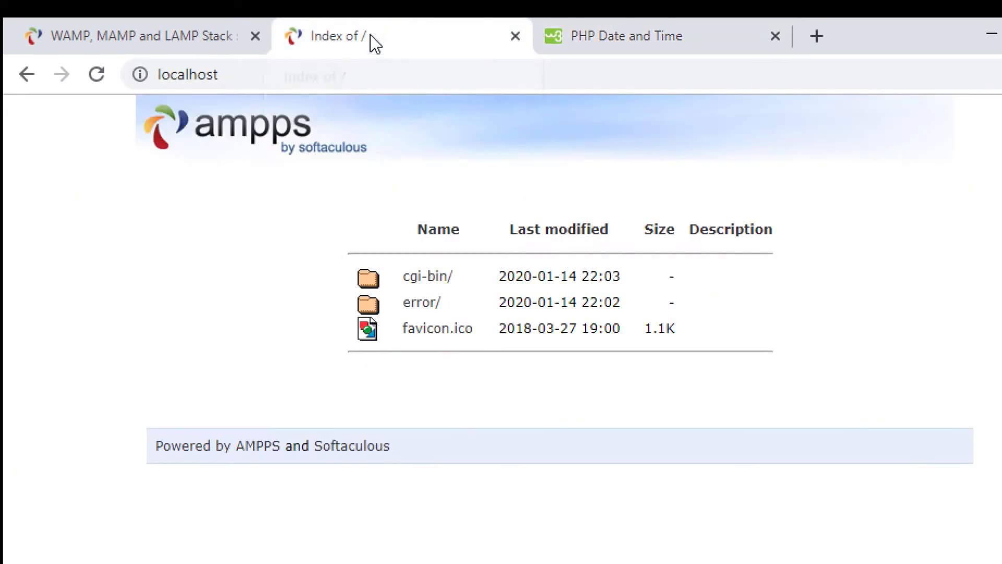
left_click(97, 77)
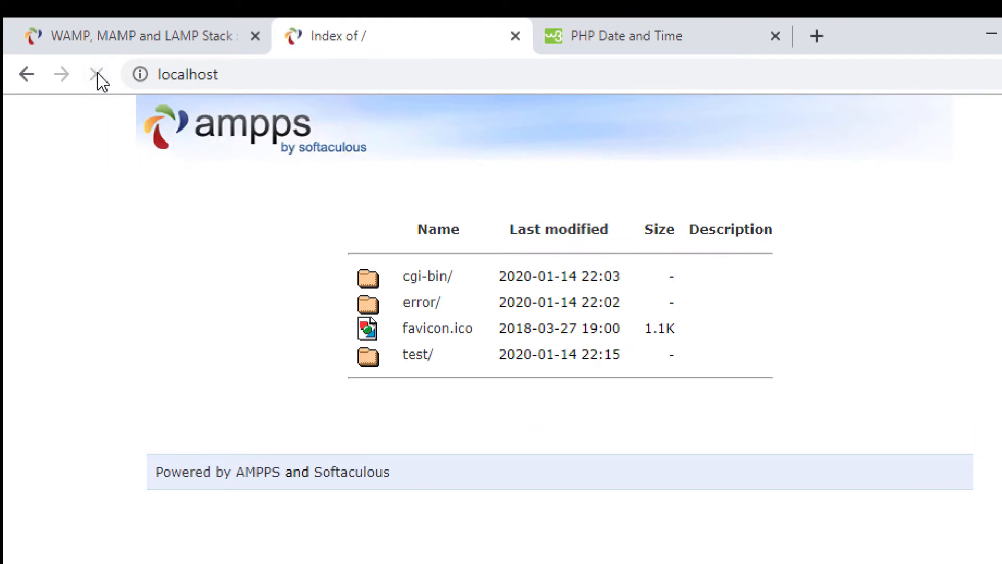
left_click(418, 360)
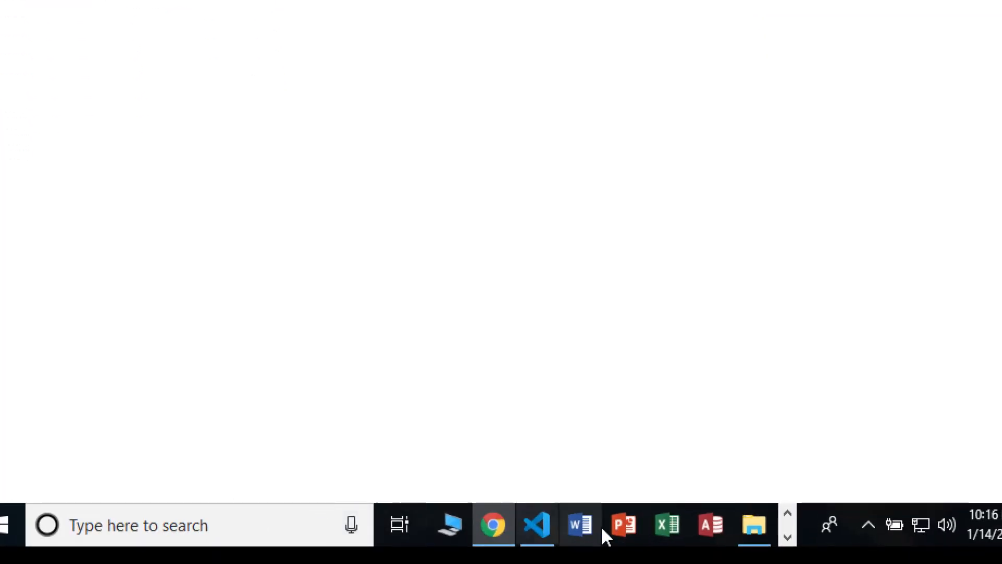
Stop Apache and MySQL in the AMPPS control panel, and reload localhost/test/ in the browser
left_click(787, 537)
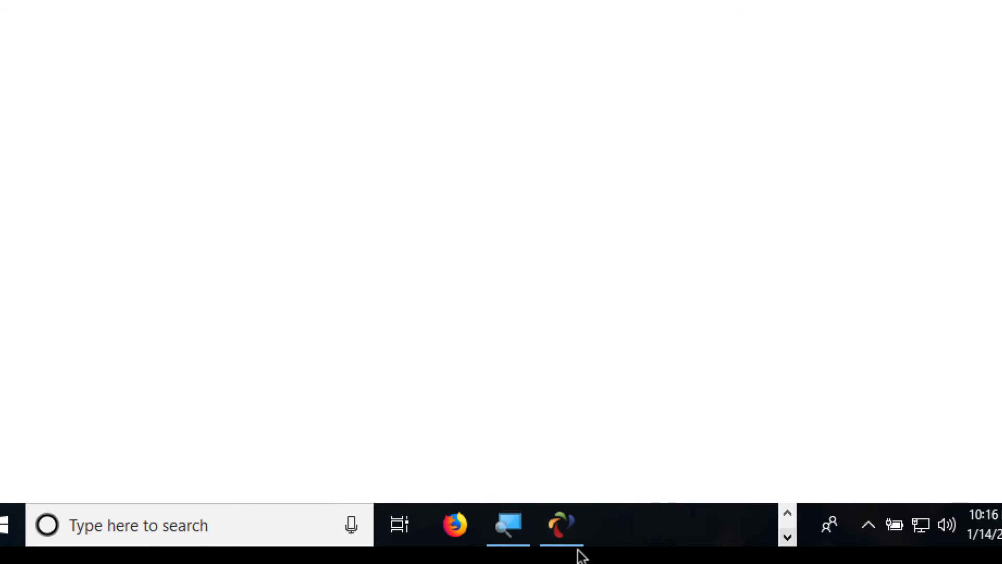
left_click(566, 530)
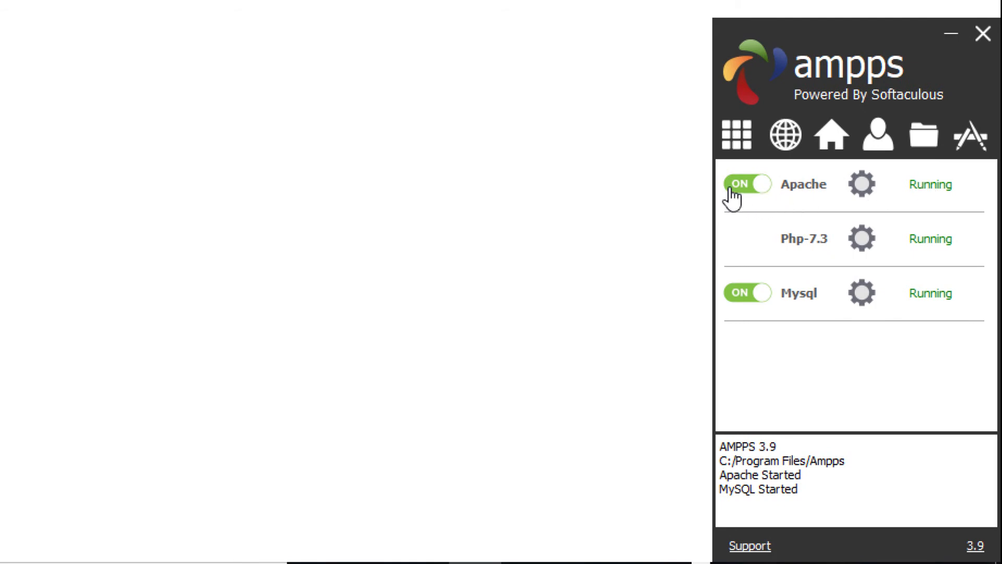
left_click(733, 188)
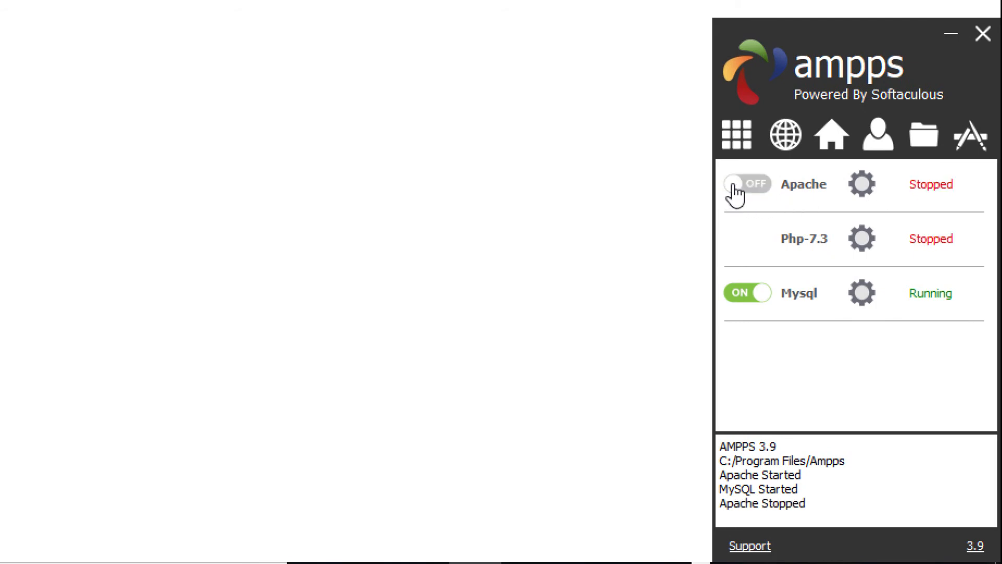
left_click(747, 295)
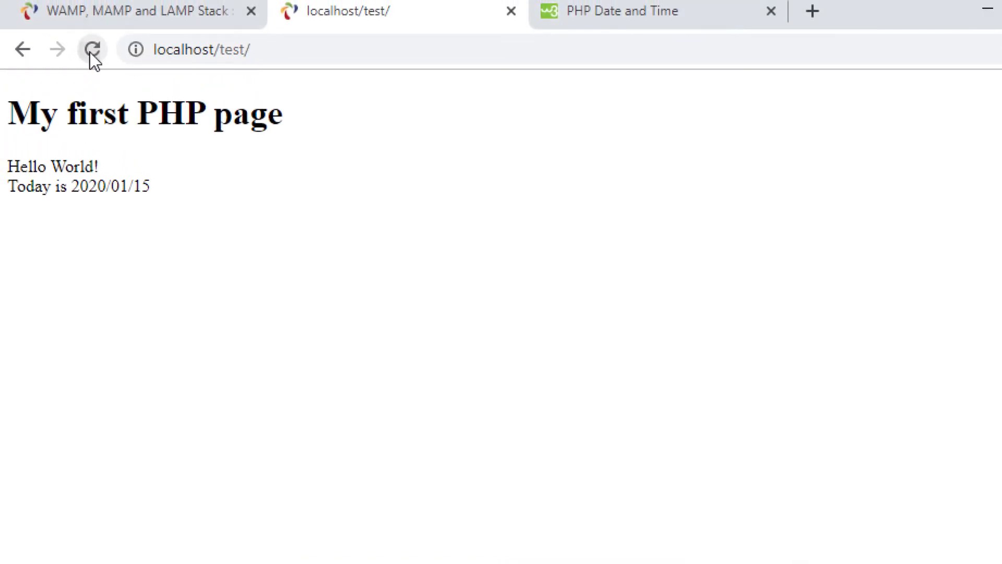
left_click(90, 53)
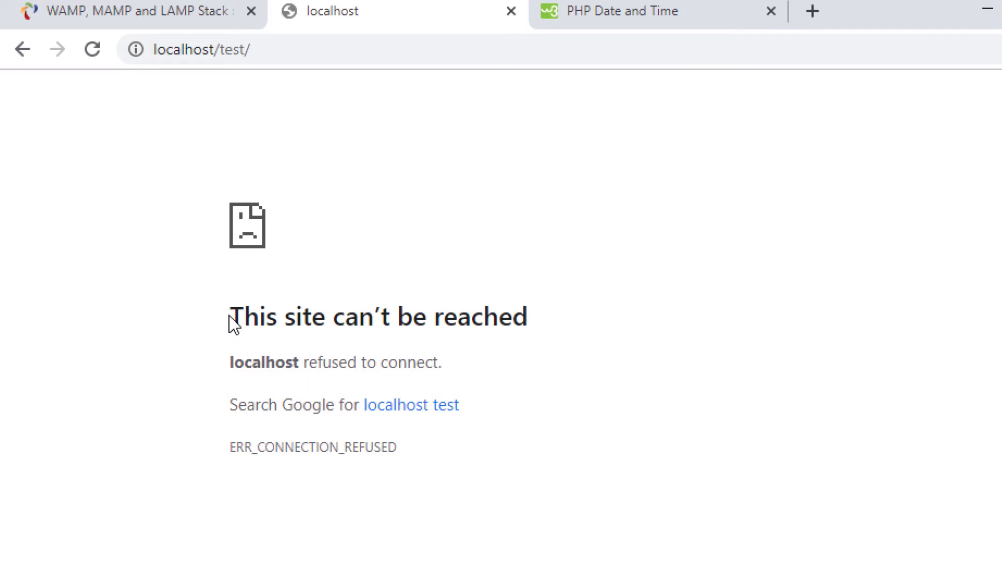
key("F5")
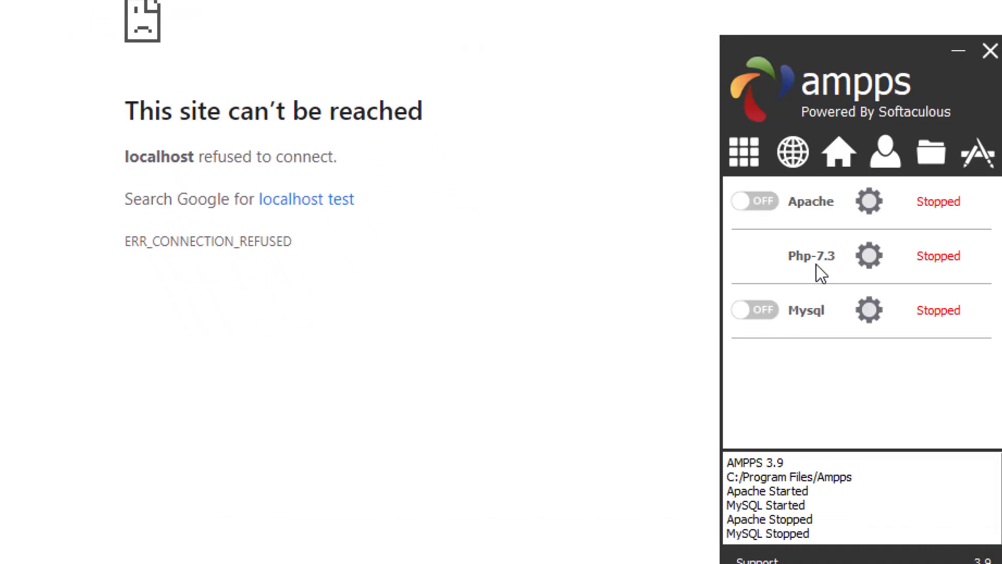
Start Apache and MySQL again in the AMPPS control panel and reload localhost/test/
left_click(762, 205)
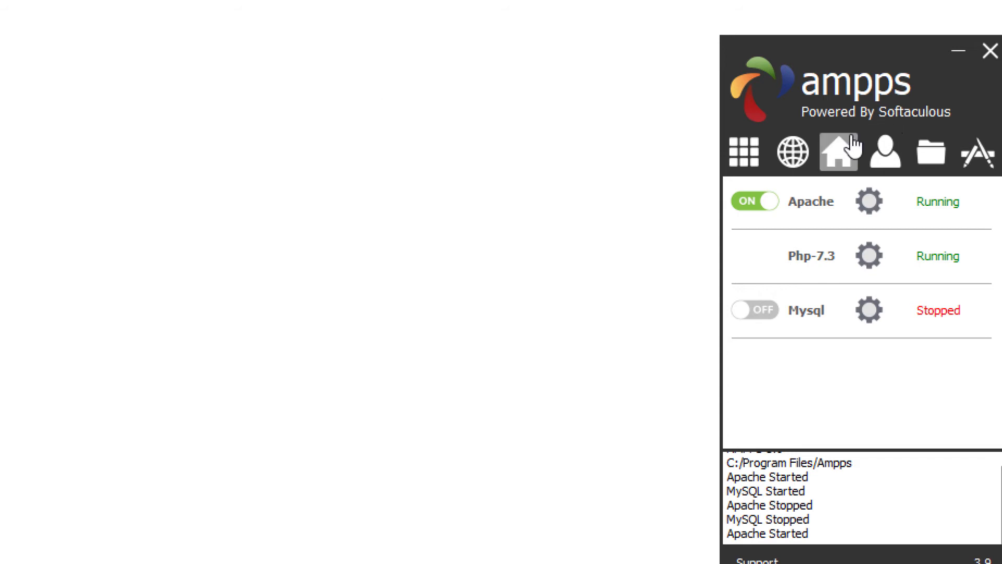
left_click(839, 152)
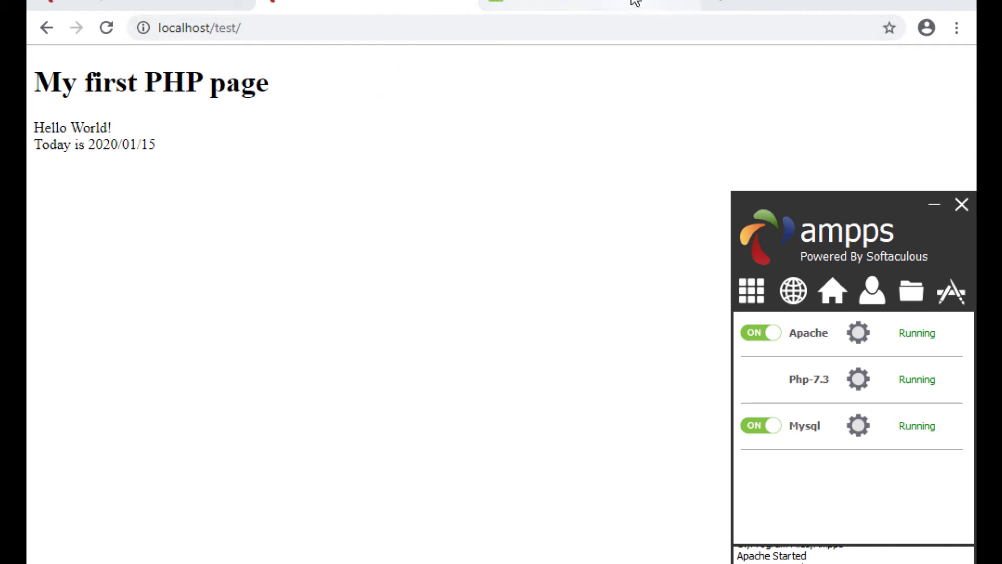
left_click(688, 1)
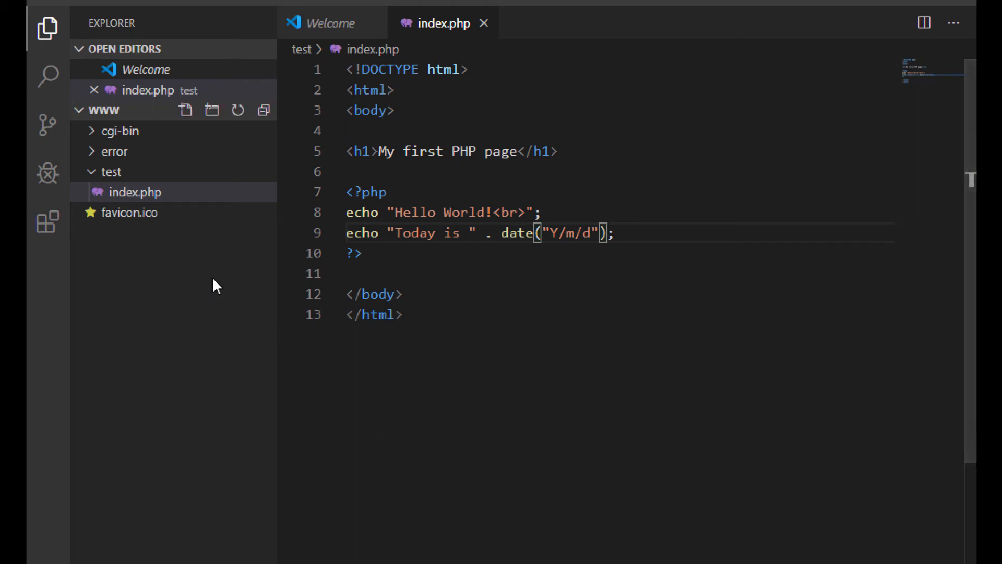
In Visual Studio Code, collapse the WWW folder and open the Save Workspace dialog
left_click(111, 118)
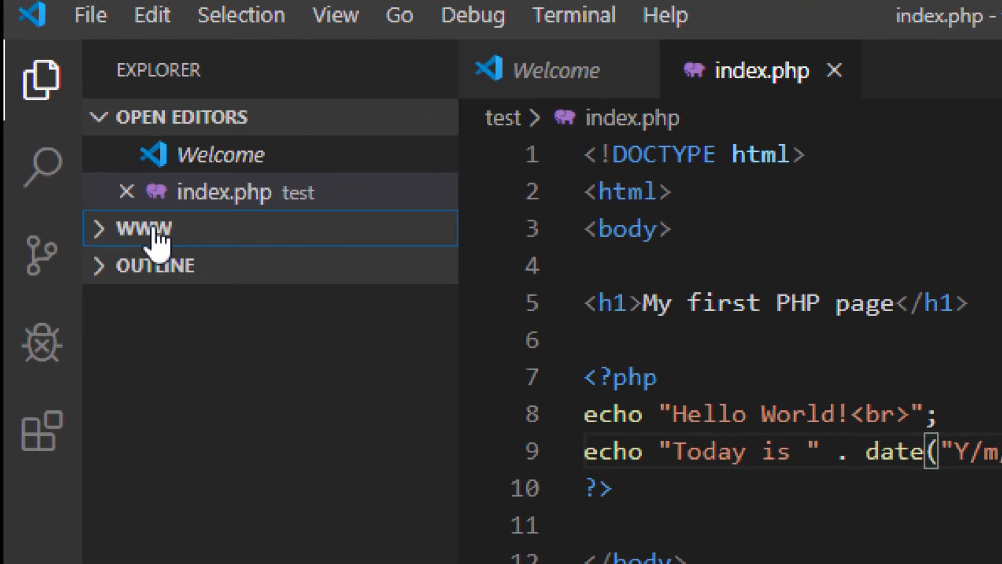
left_click(83, 22)
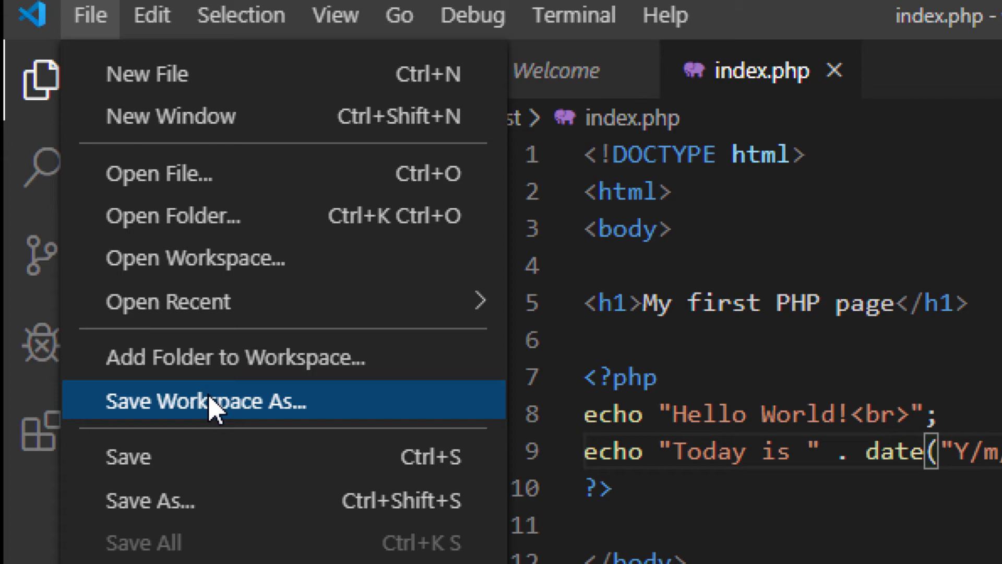
left_click(209, 399)
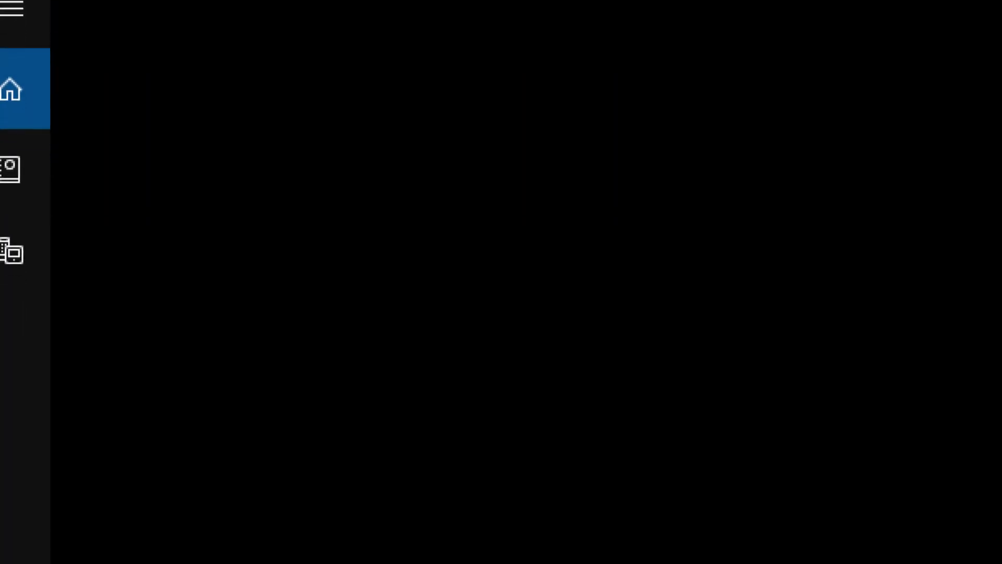
Search Windows for "folder", check the hidden-files and file-extension settings in File Explorer Options, and cancel the dialog
type("f")
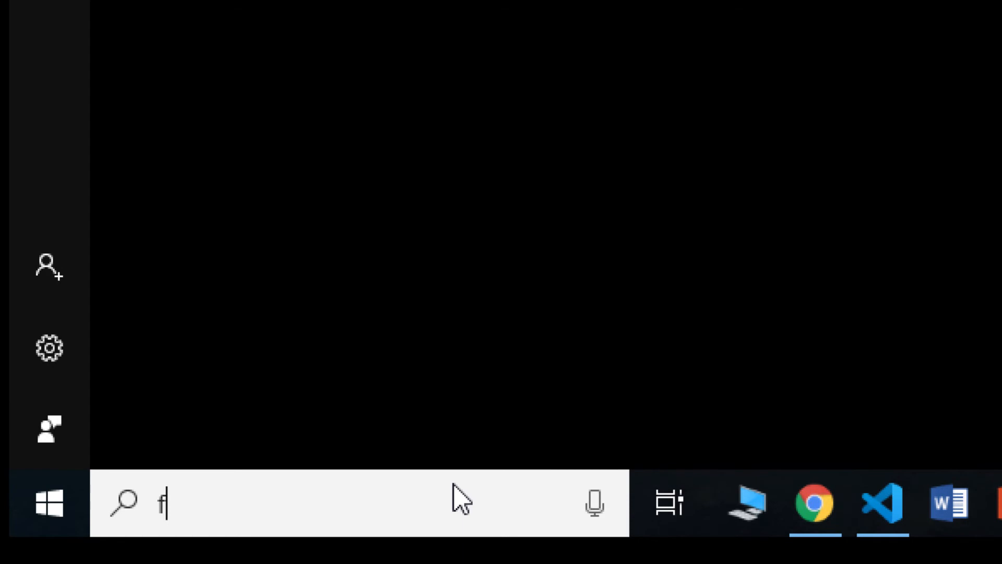
type("older")
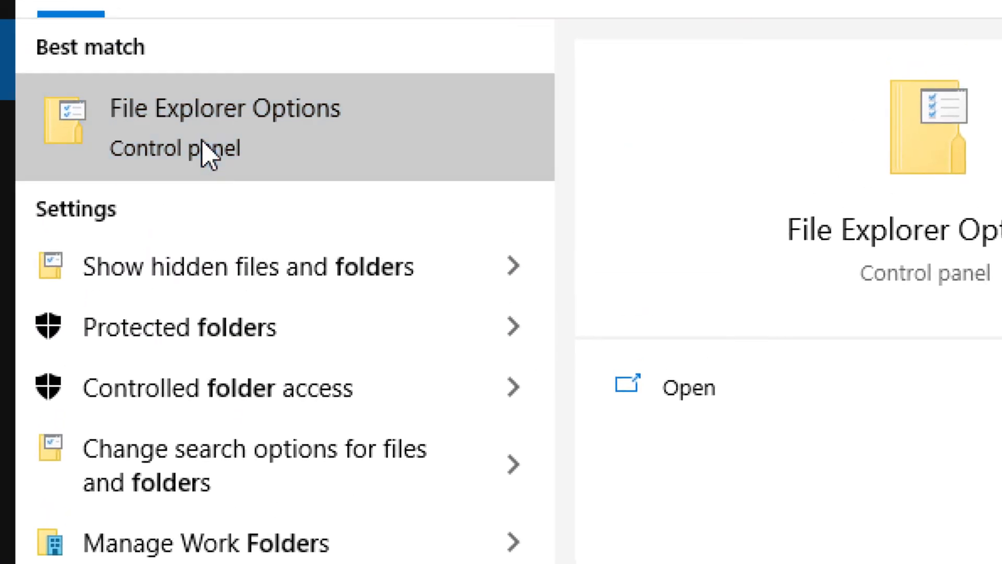
left_click(209, 154)
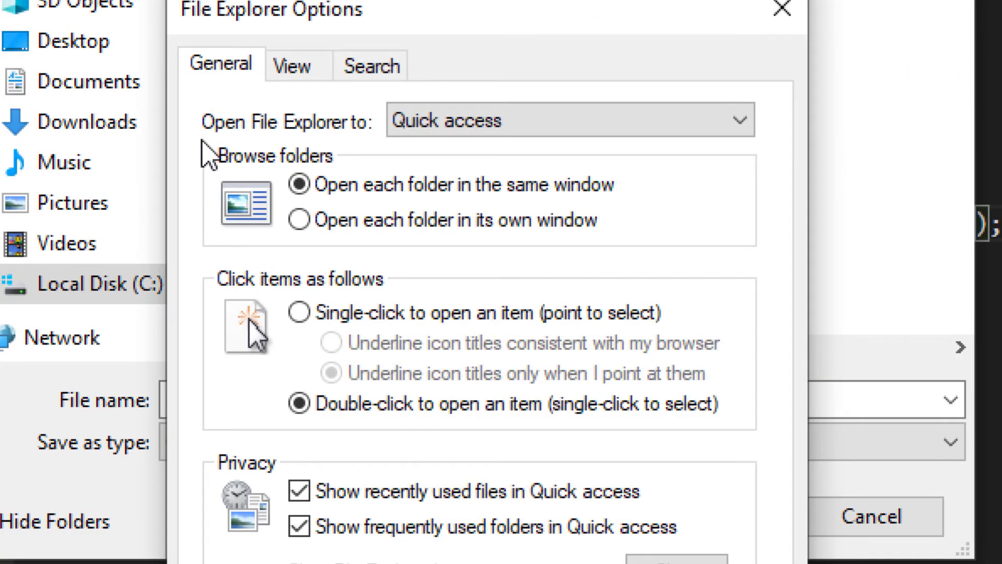
left_click(293, 64)
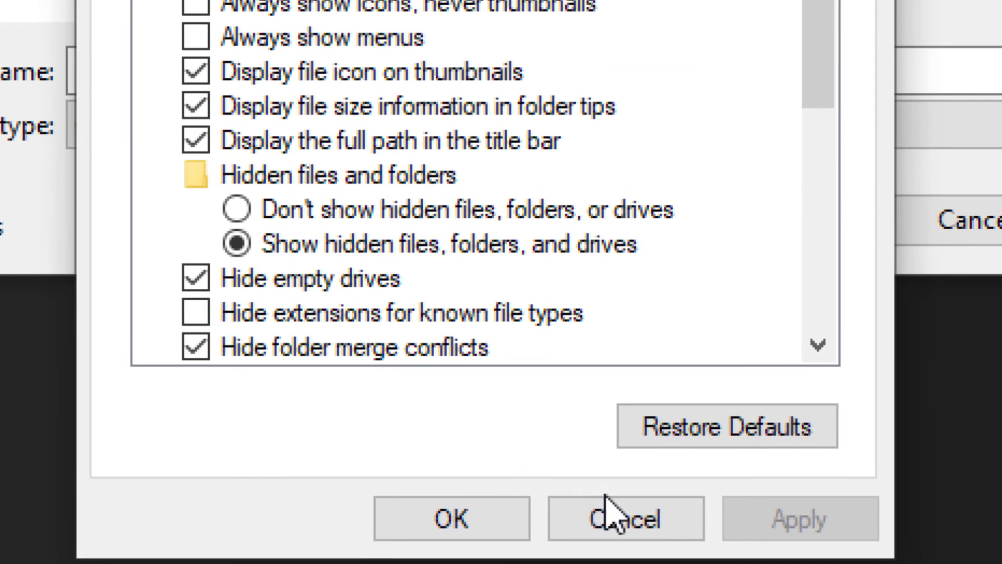
left_click(624, 521)
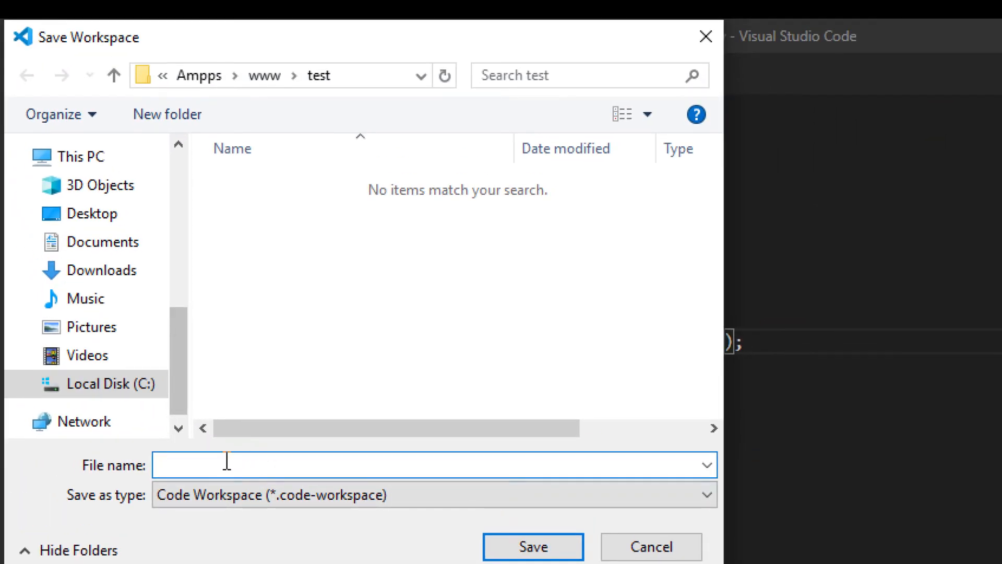
Name the workspace file localhost-ampps and create a new folder csc200 in Documents as its location
type("localhost-")
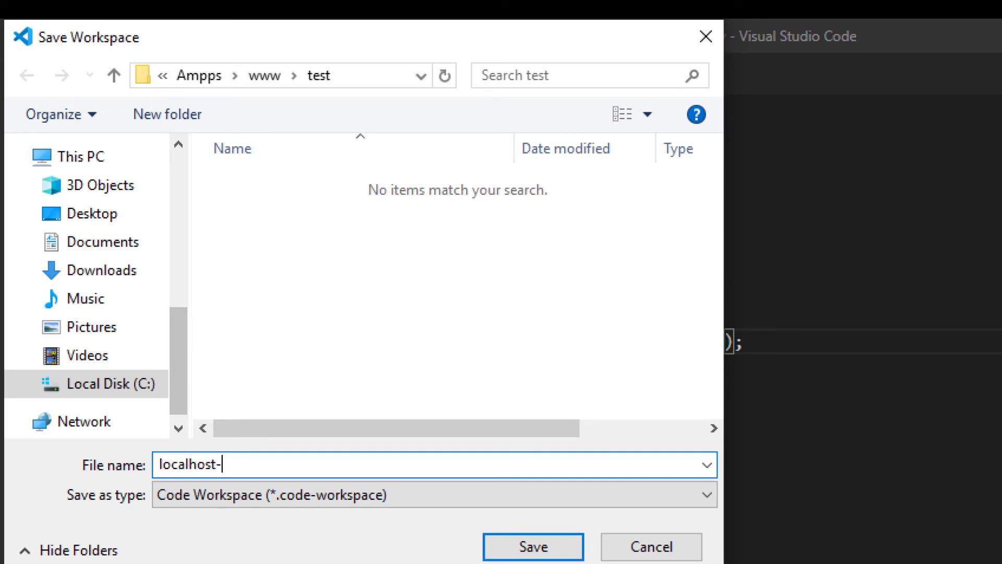
type("ampps")
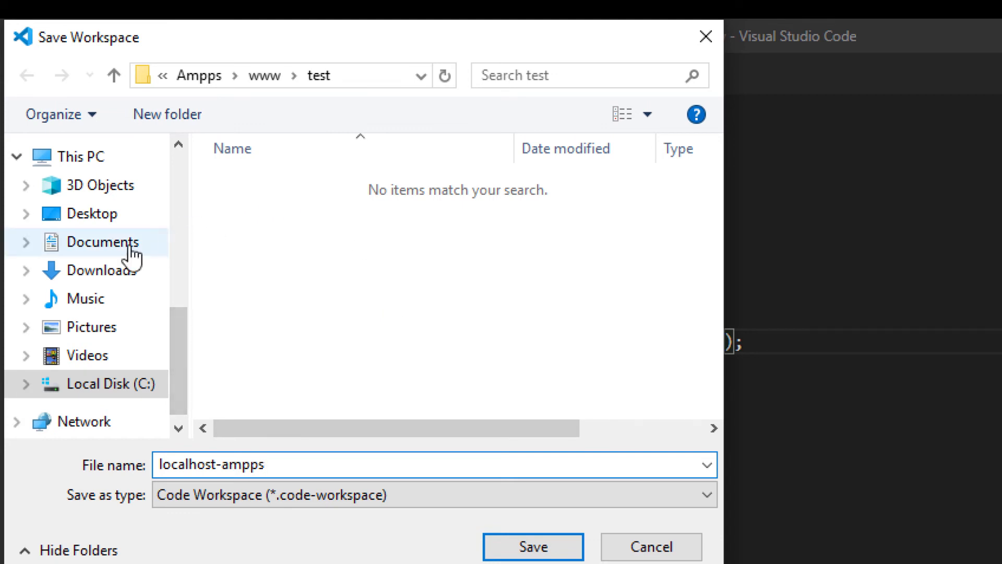
left_click(107, 250)
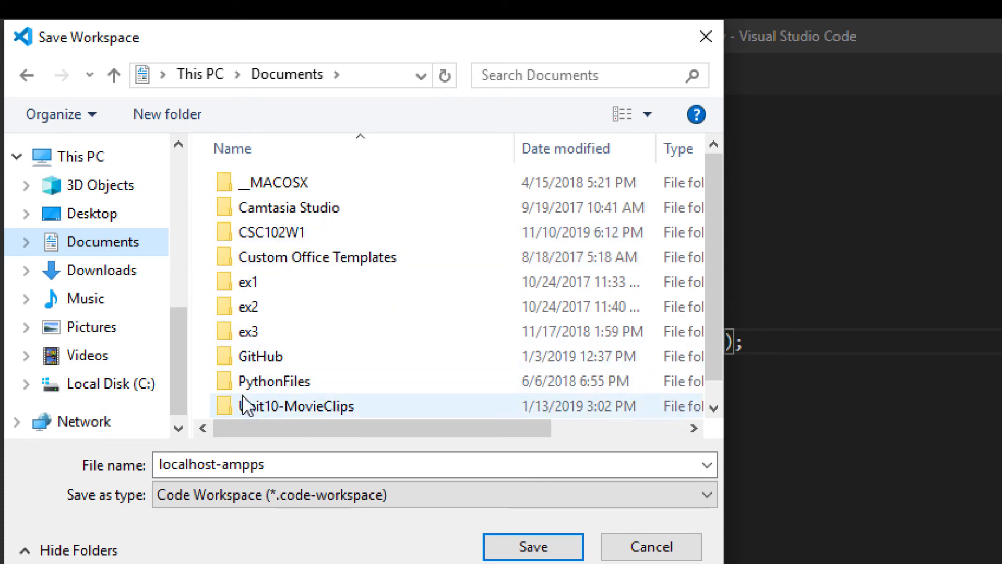
left_click(159, 115)
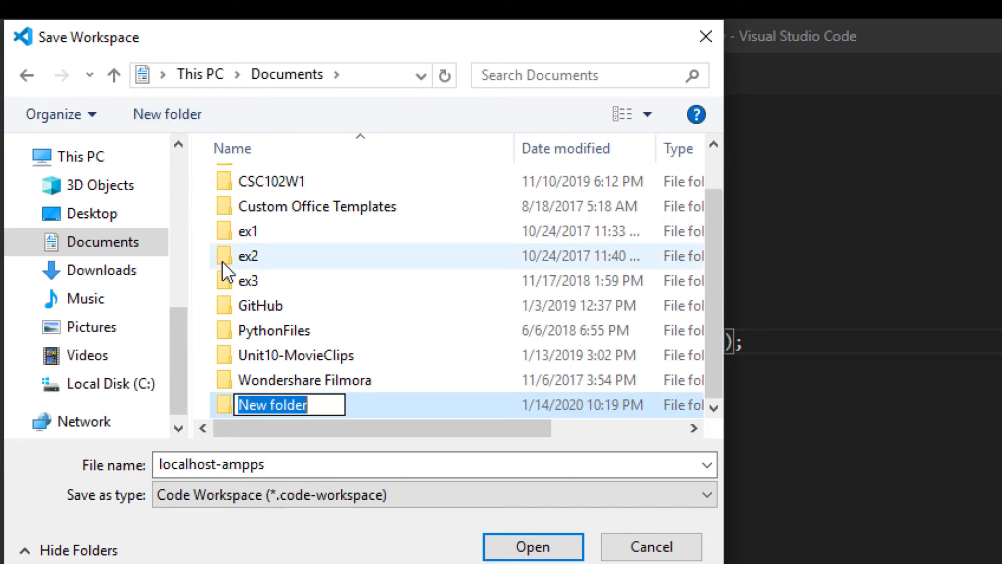
type("csc200")
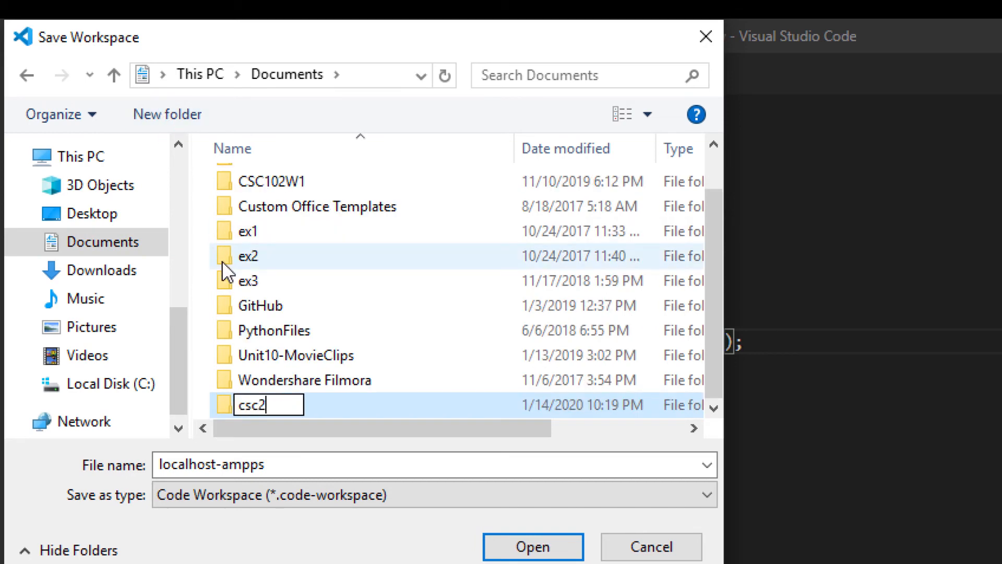
key("Return")
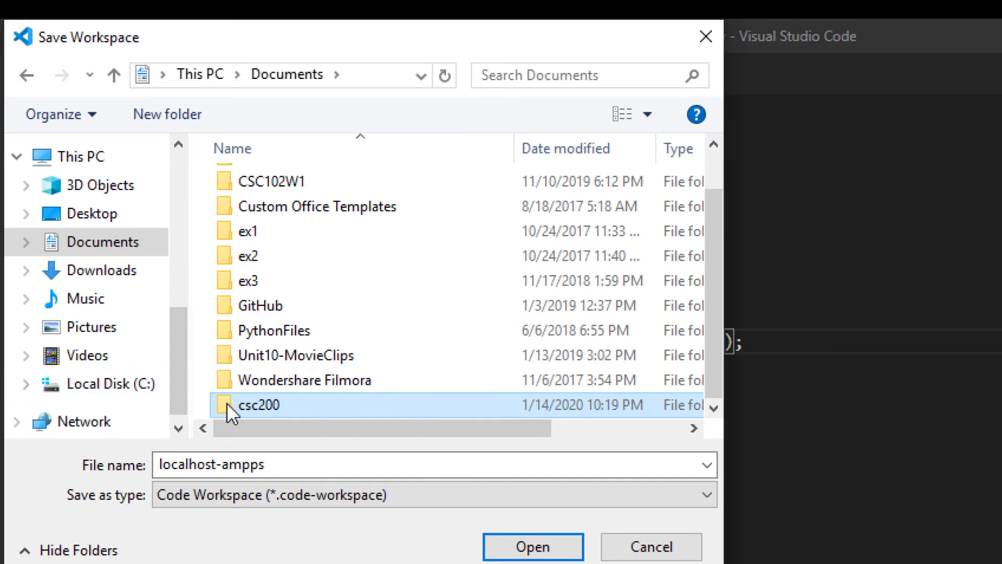
Create a new folder named workspaces inside Documents\csc200
double_click(224, 402)
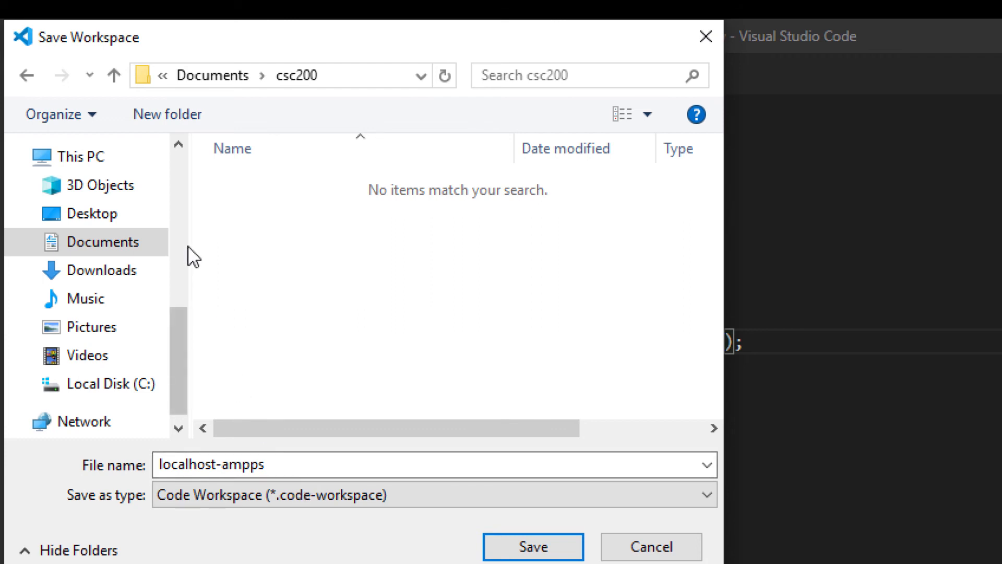
left_click(160, 111)
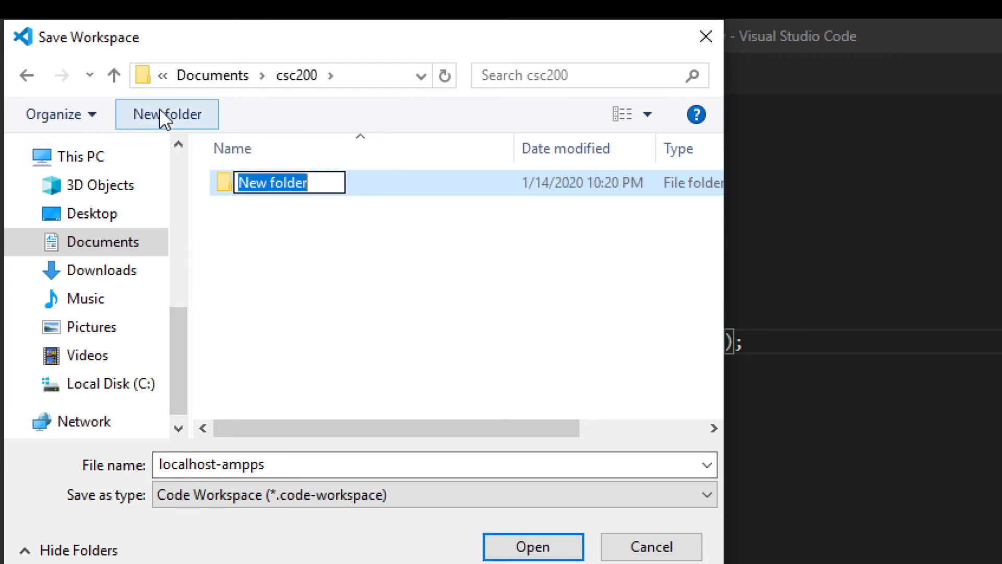
type("wor")
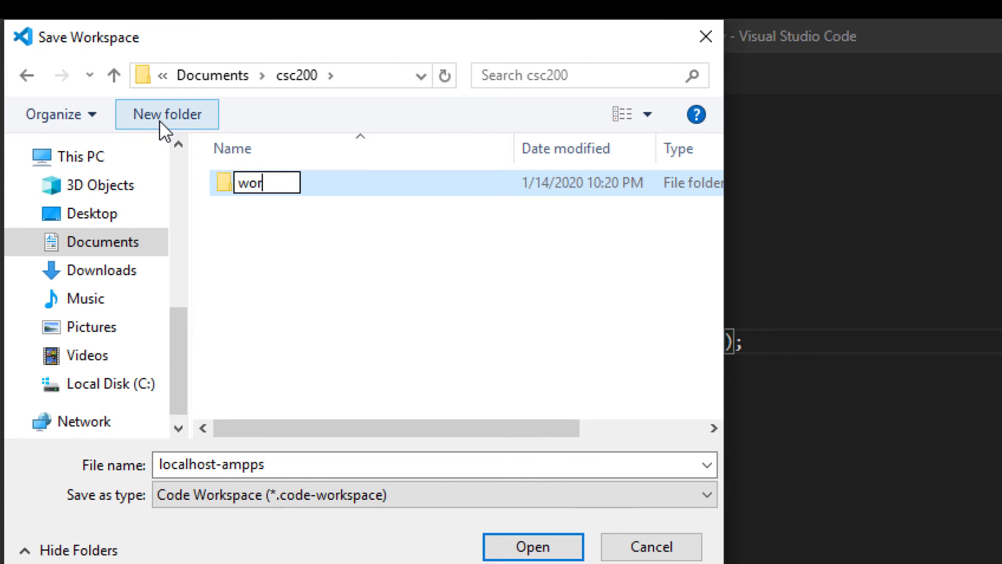
type("kspaces")
key("Return")
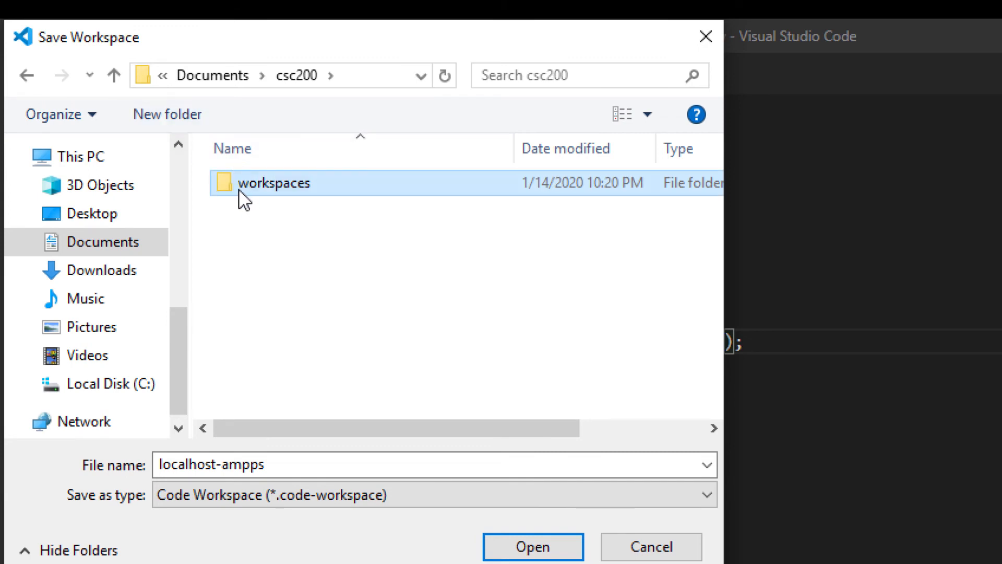
Save the workspace as localhost-ampps in the workspaces folder
double_click(240, 191)
left_click(272, 464)
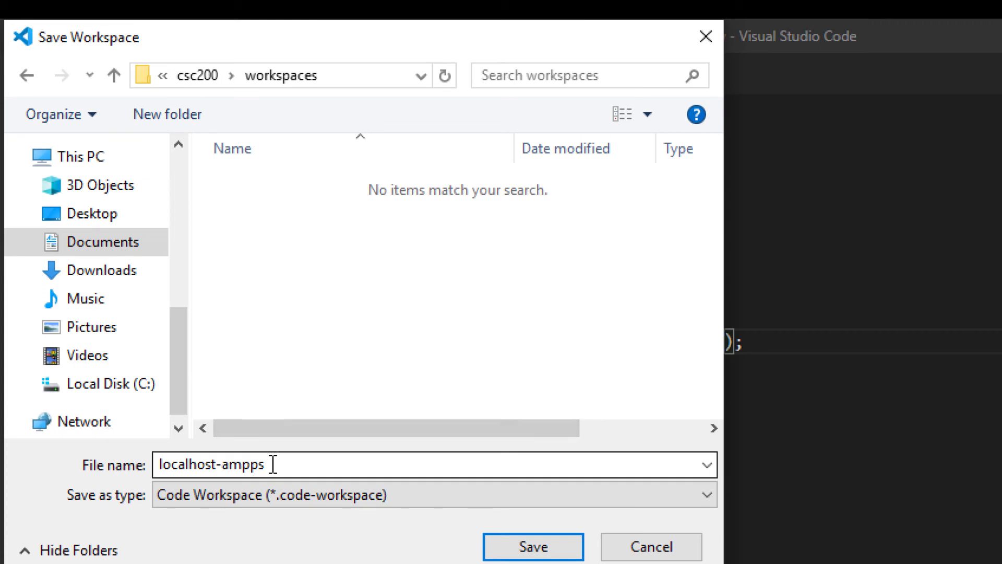
left_click(539, 548)
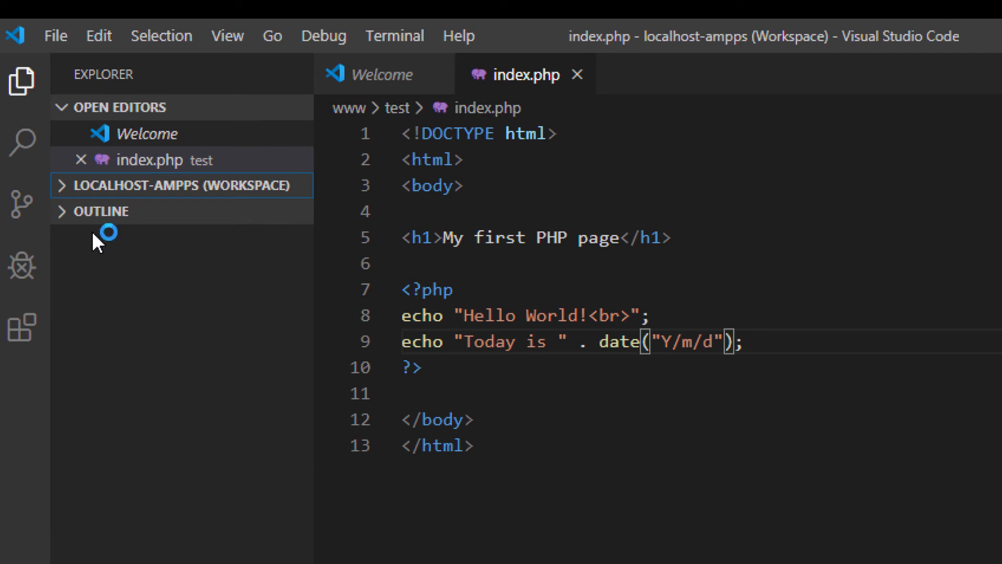
Expand the localhost-ampps workspace in the Explorer, collapse its test folder, and close the workspace
left_click(67, 187)
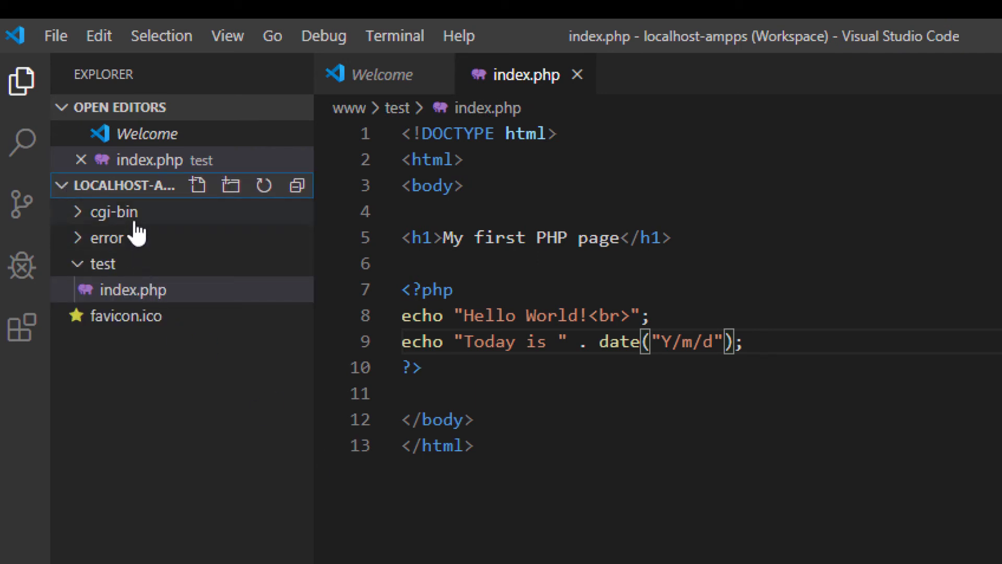
left_click(82, 269)
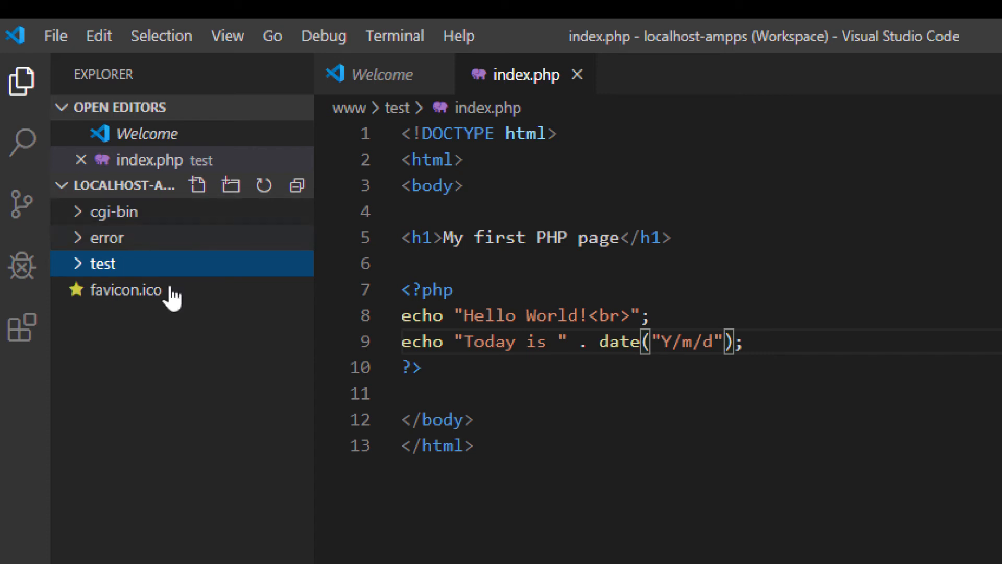
left_click(50, 31)
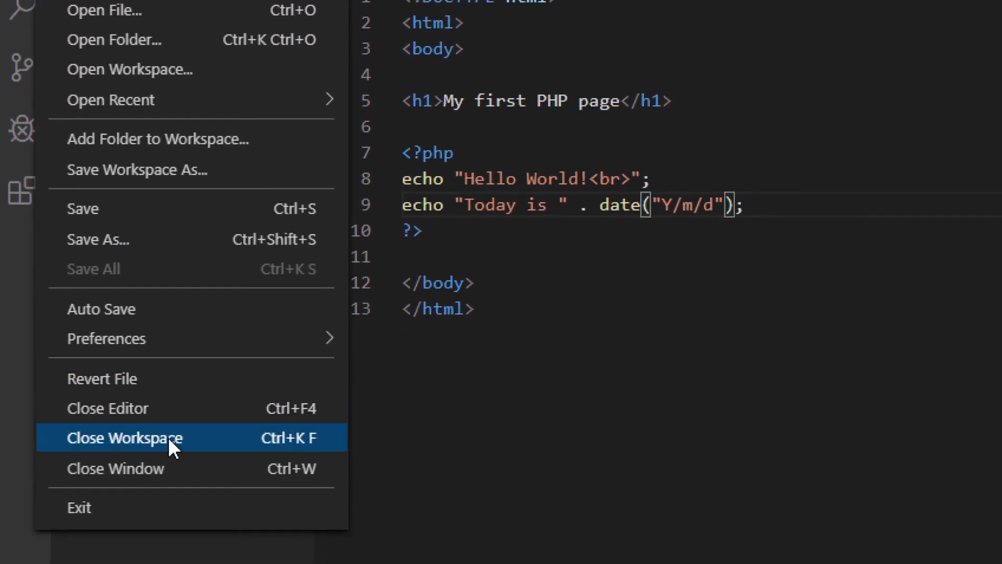
left_click(168, 522)
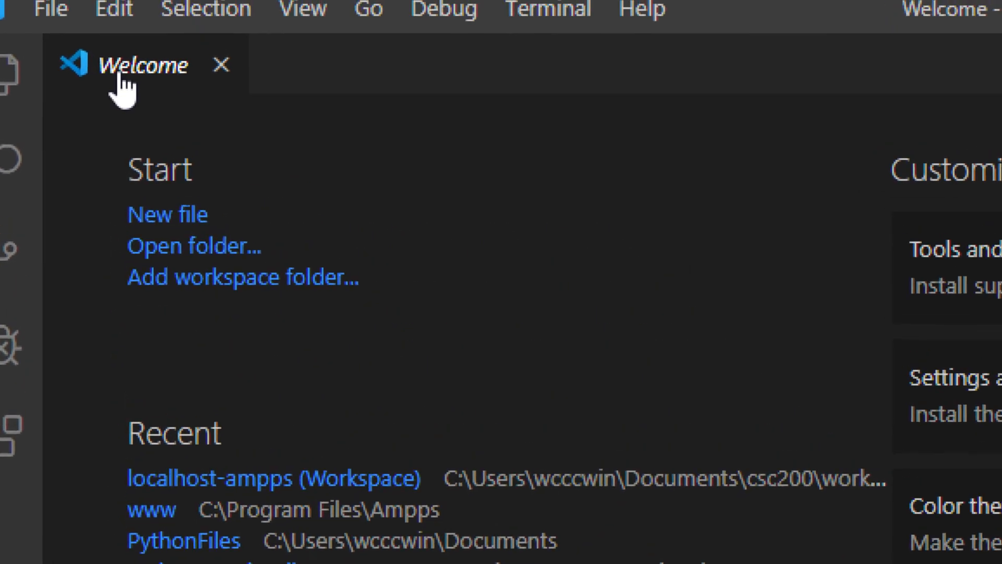
Reopen the saved localhost-ampps workspace from Documents\csc200\workspaces
left_click(53, 24)
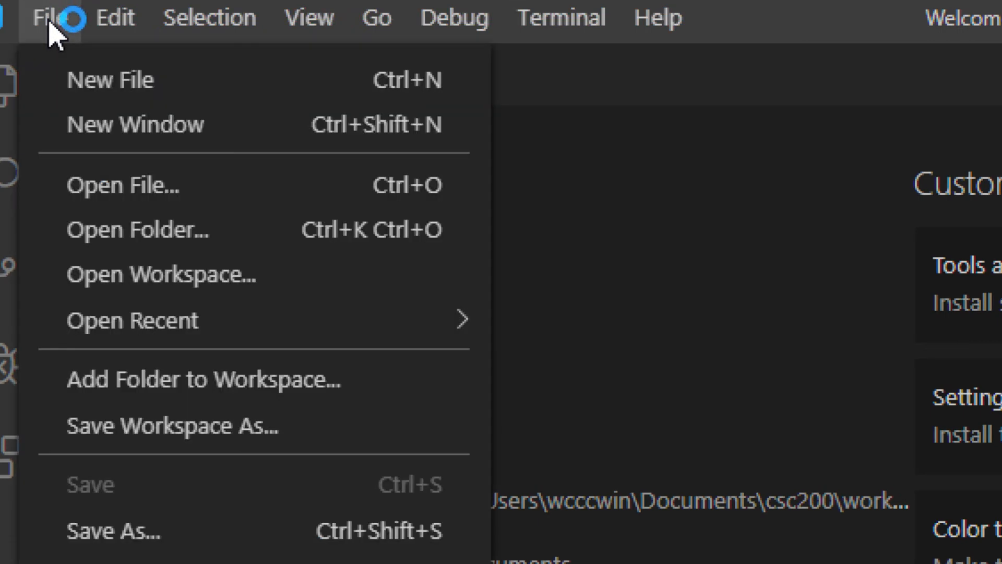
left_click(134, 287)
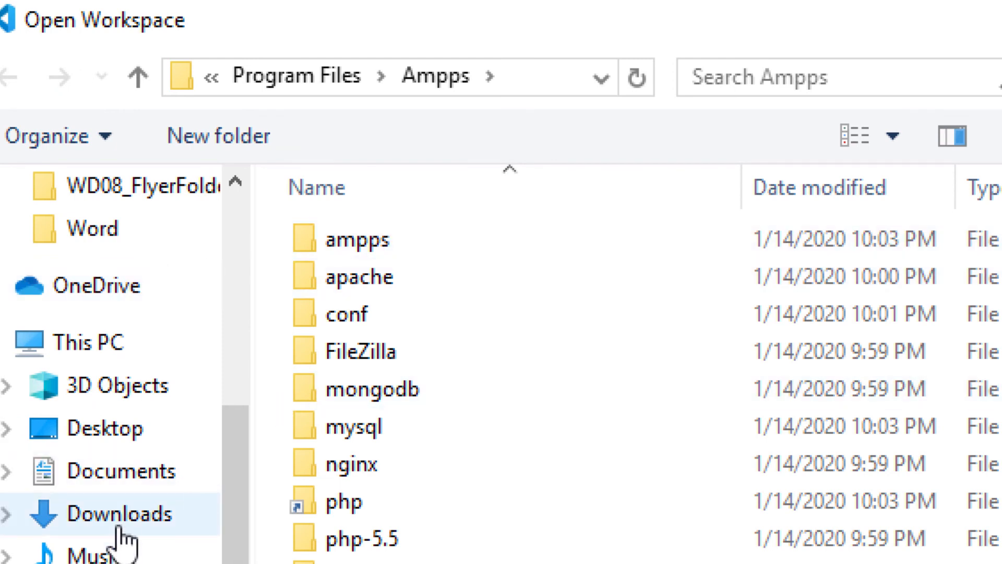
left_click(139, 483)
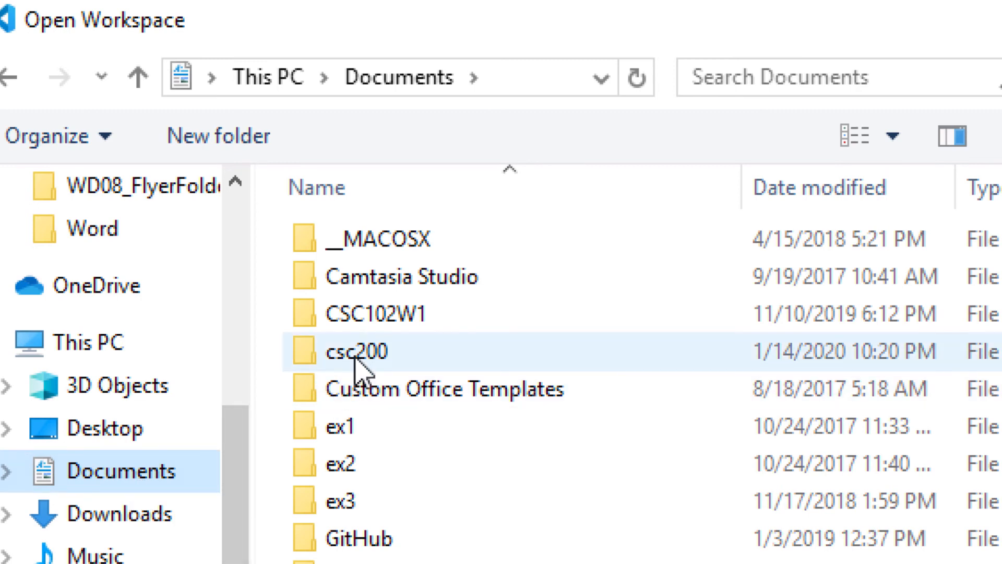
left_click(356, 360)
double_click(356, 360)
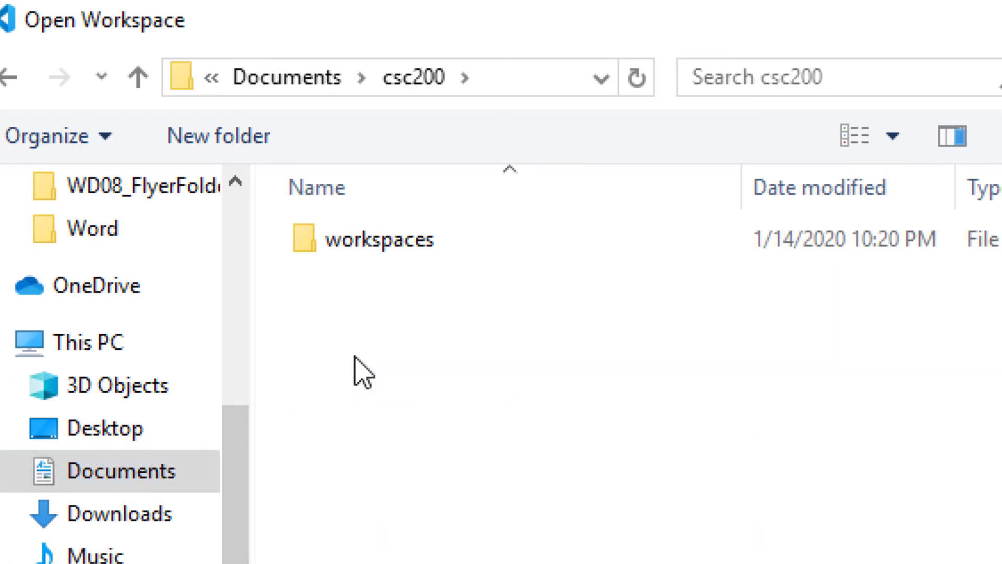
left_click(414, 258)
double_click(414, 257)
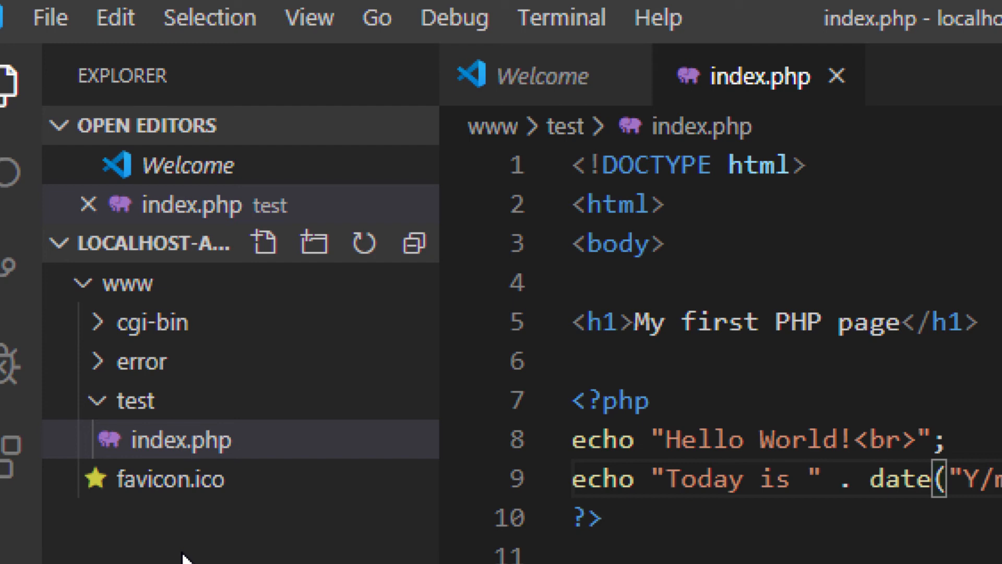
Replace "My" in the h1 heading of index.php with the author's first name in possessive form and save the file
left_click(99, 411)
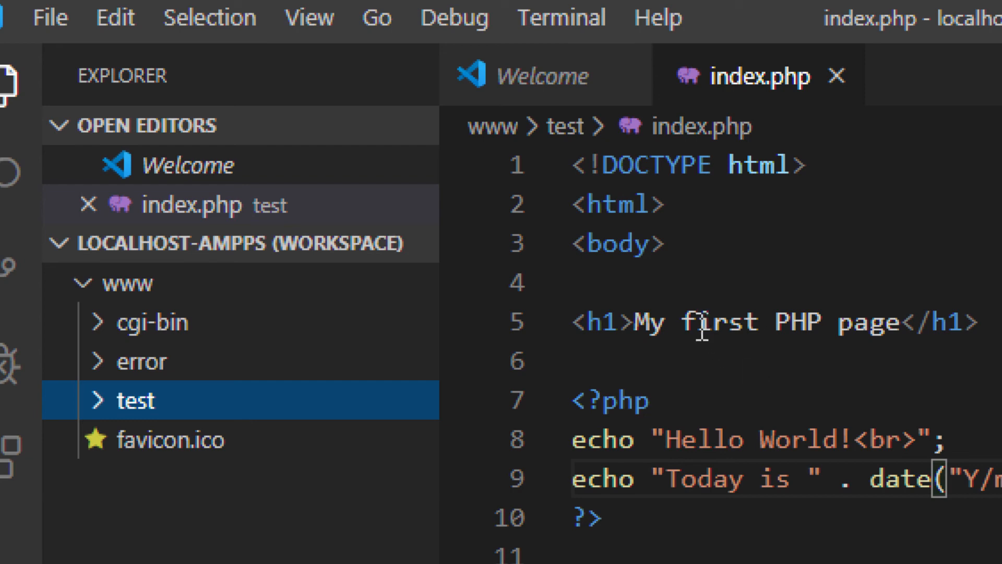
left_click(684, 320)
left_click_drag(684, 319, 633, 320)
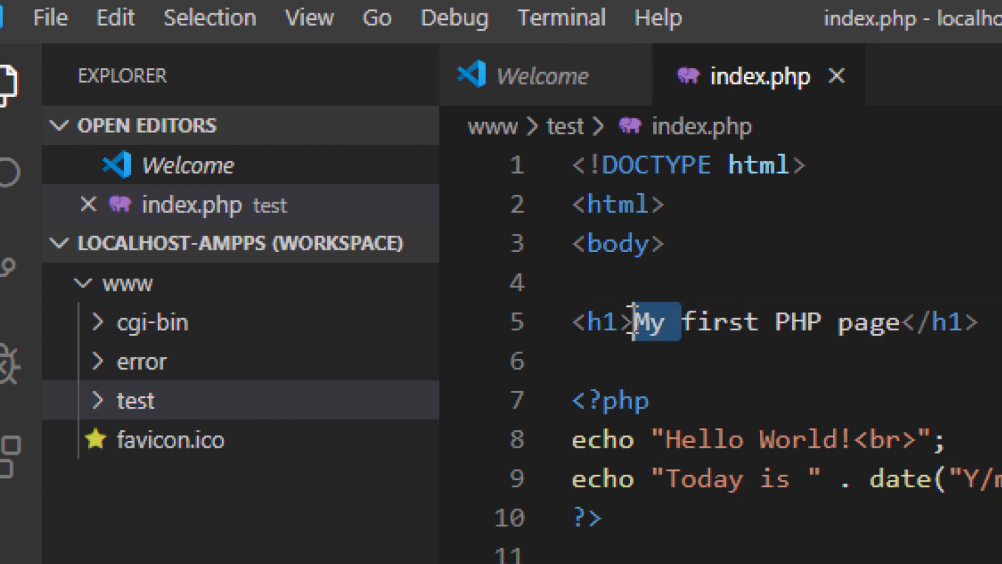
type("Rich")
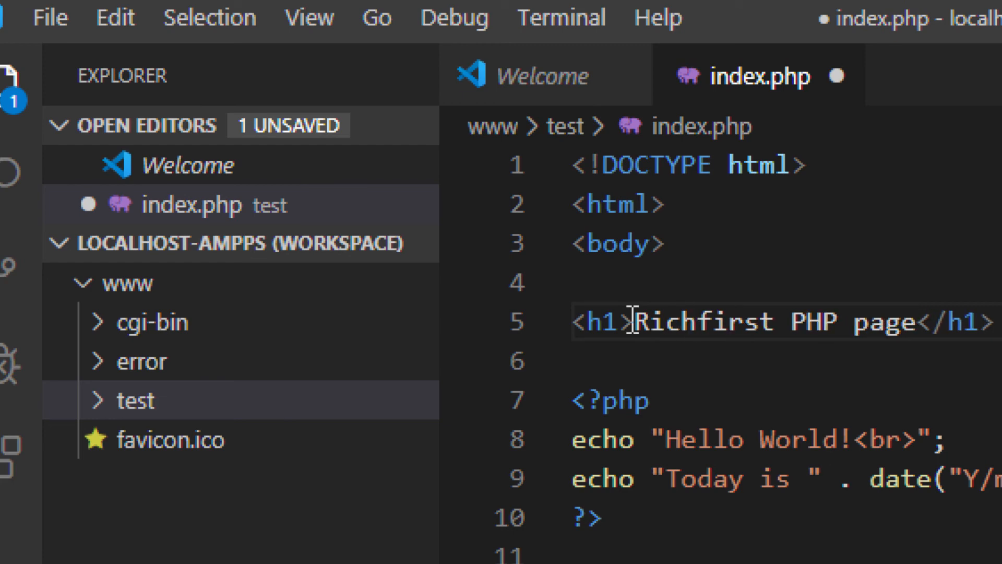
type("'s")
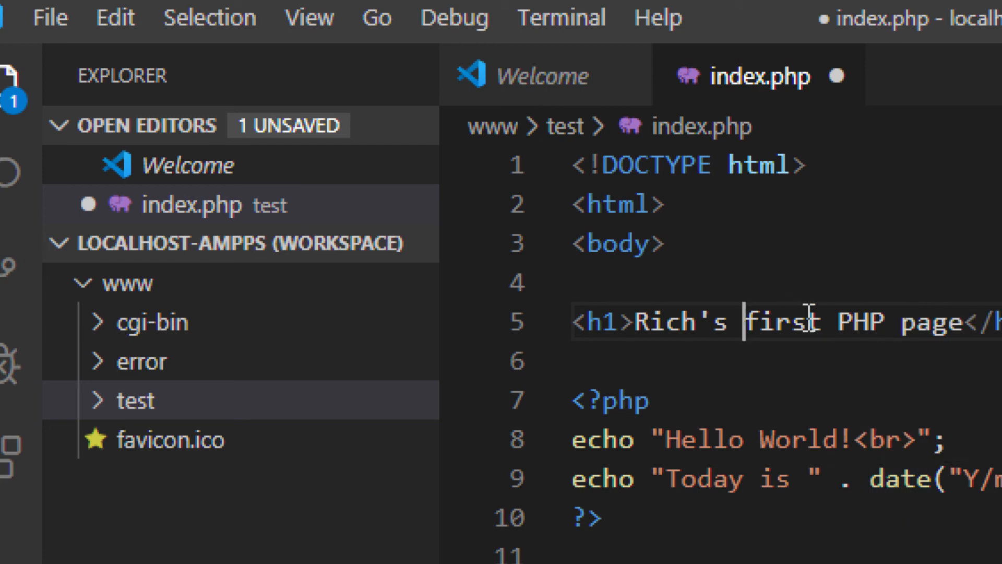
key("ctrl+s")
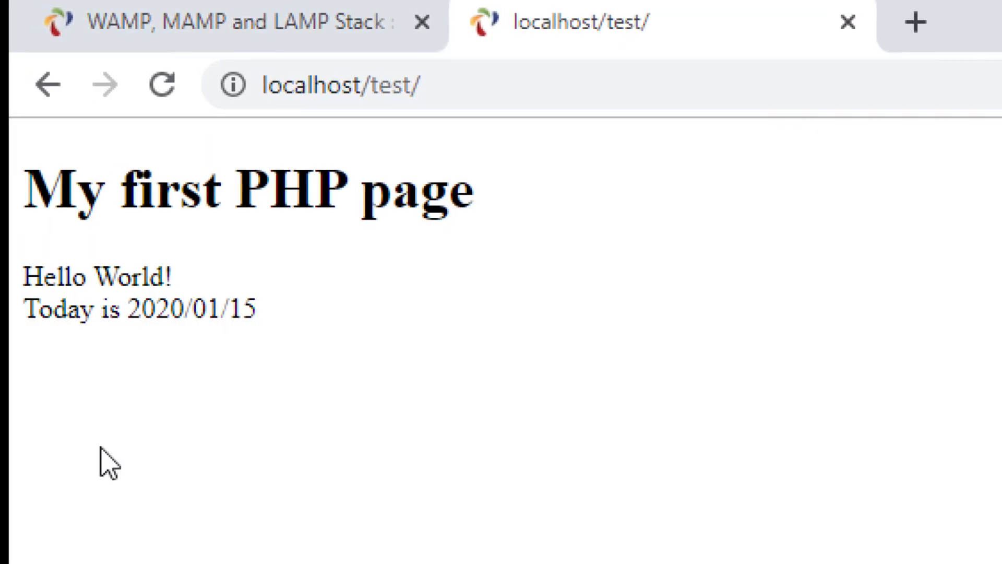
Reload localhost/test/ in the browser and capture the address bar and page content with Snipping Tool
left_click(162, 86)
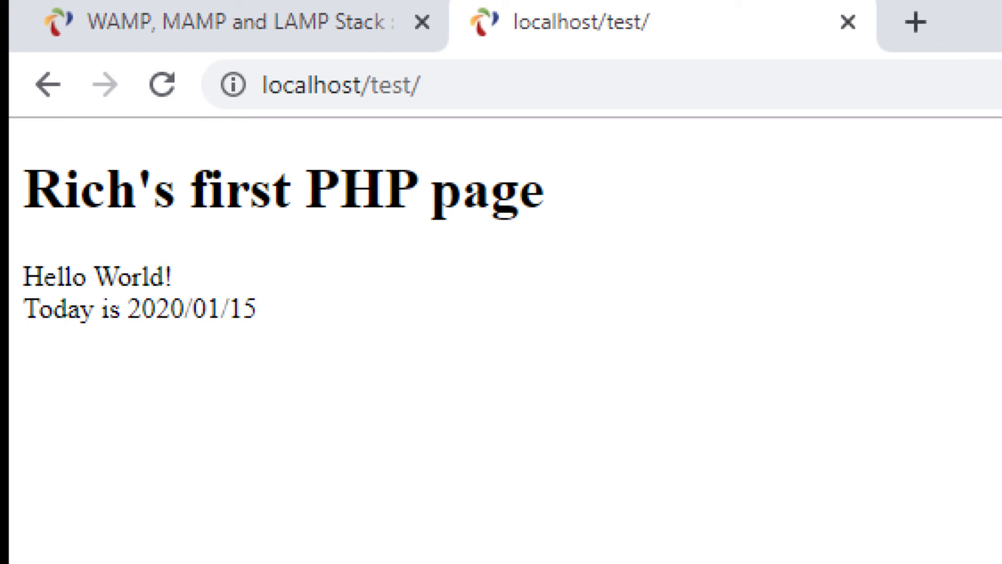
key("super+s")
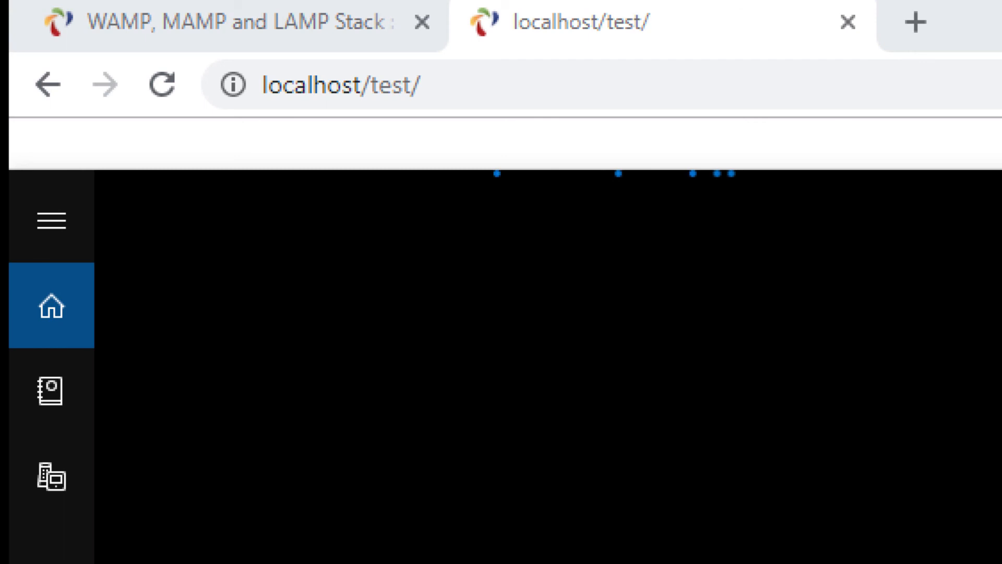
type("snipping")
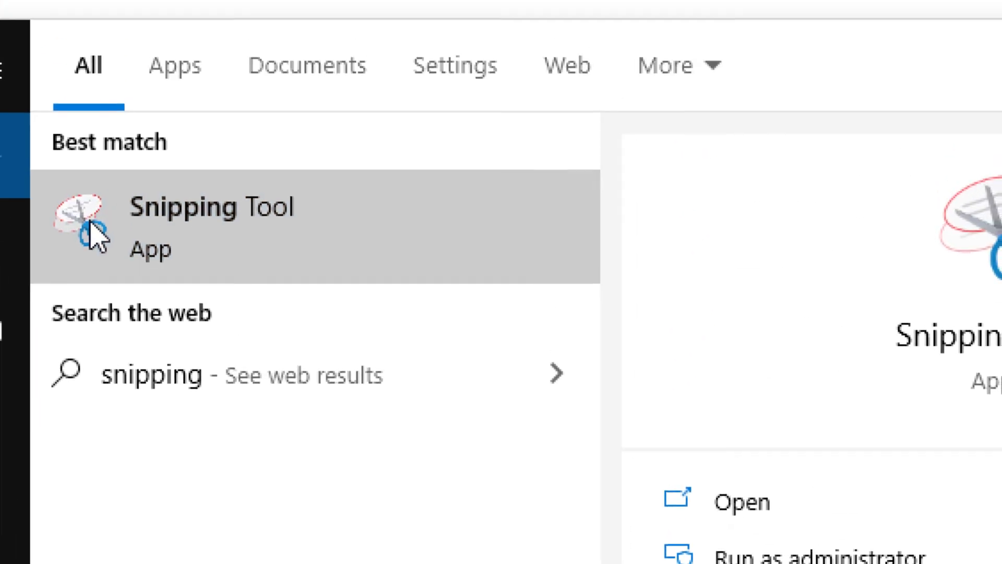
left_click(93, 230)
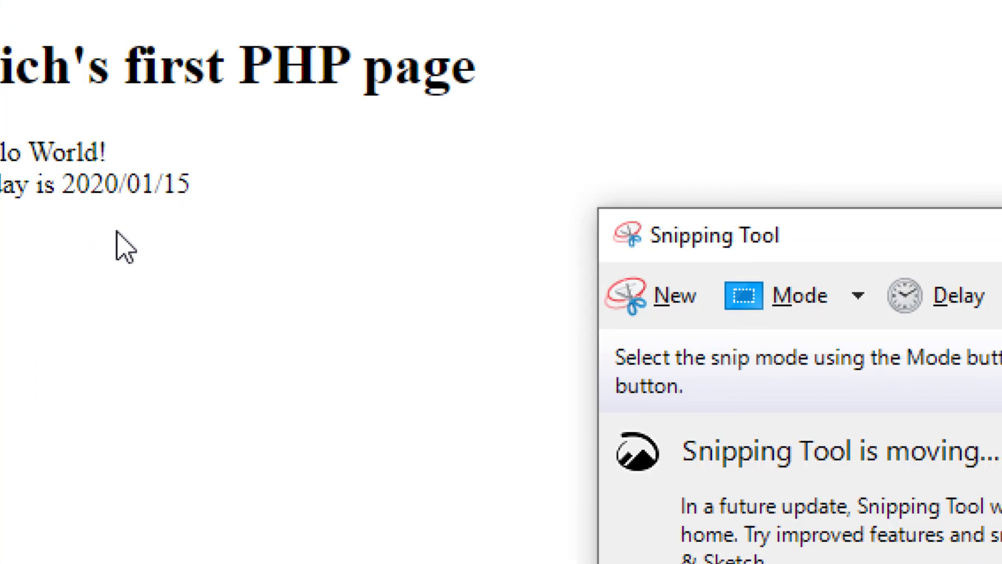
left_click(666, 300)
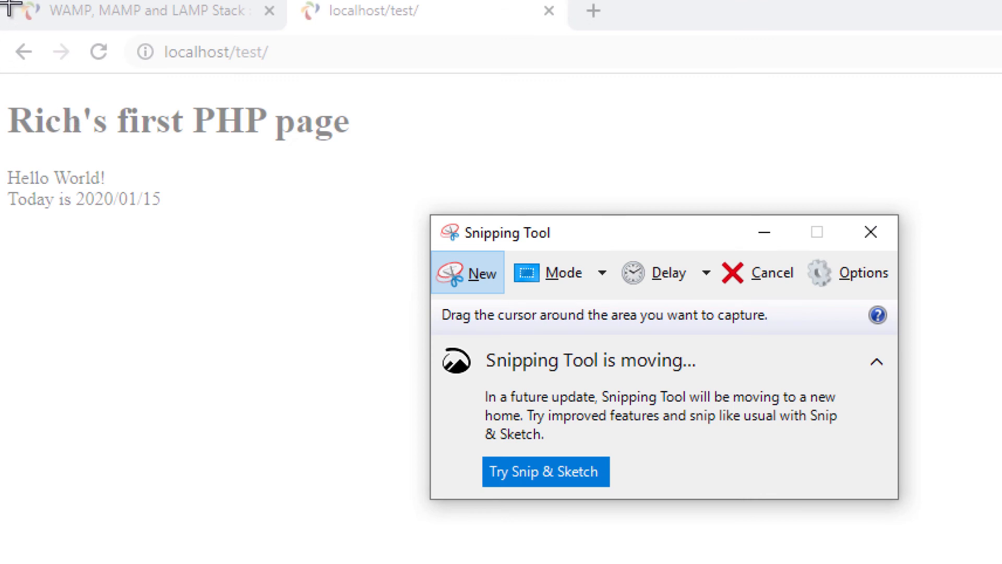
left_click_drag(11, 1, 501, 247)
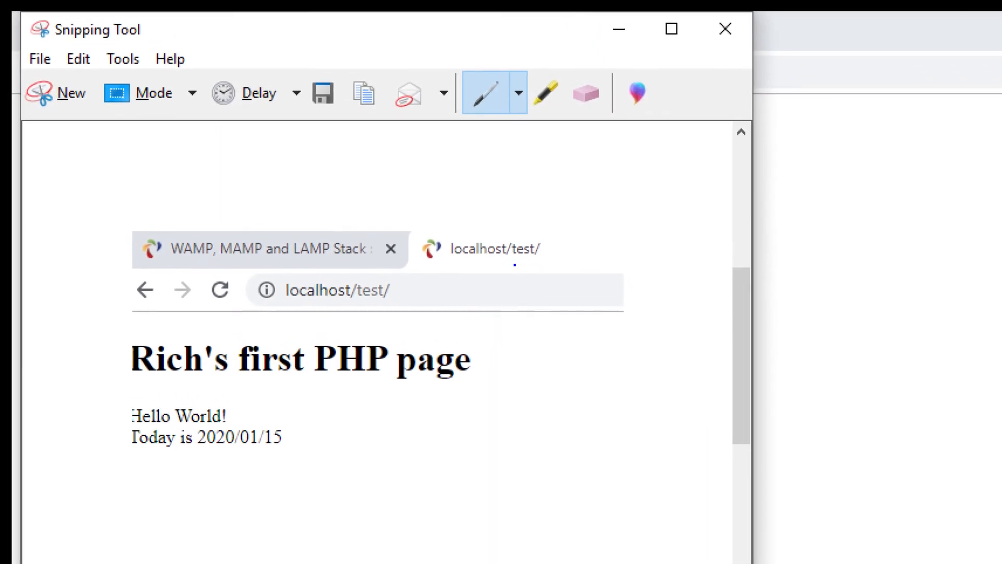
Open the Save As dialog for the snip and name the file phptest.PNG
left_click(44, 69)
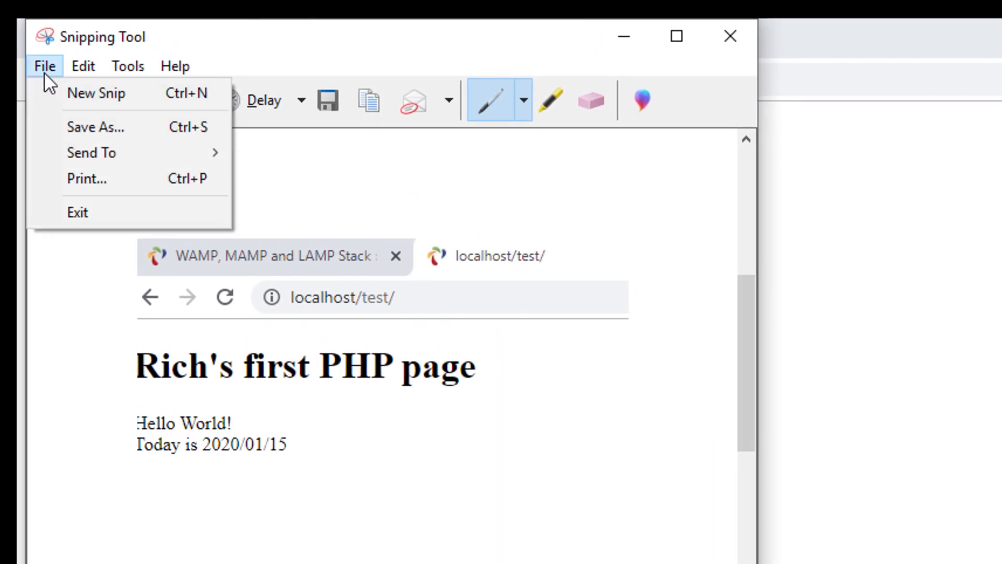
left_click(97, 133)
left_click(239, 470)
key("BackSpace")
key("BackSpace")
key("BackSpace")
key("BackSpace")
key("BackSpace")
key("BackSpace")
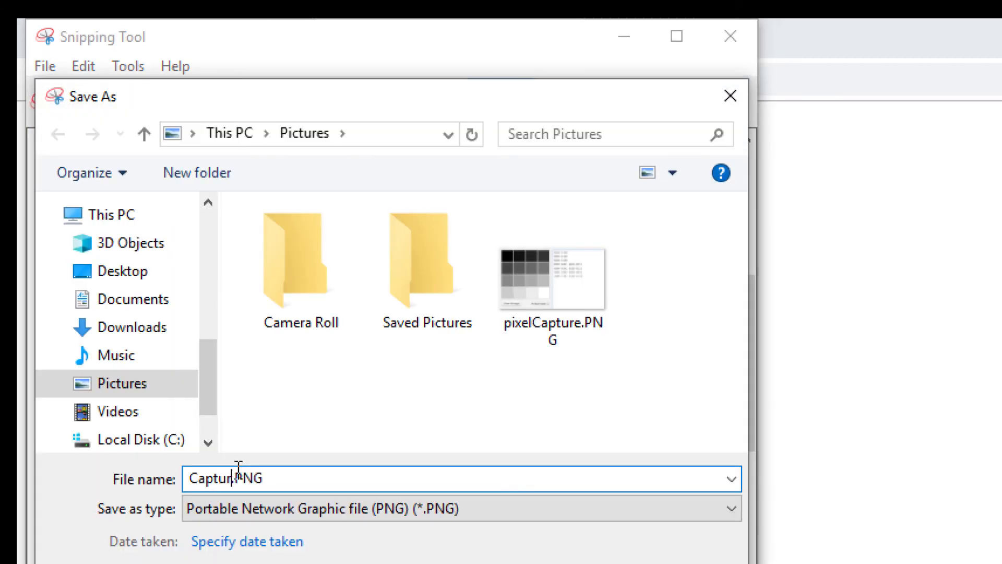
key("BackSpace")
type("phptest")
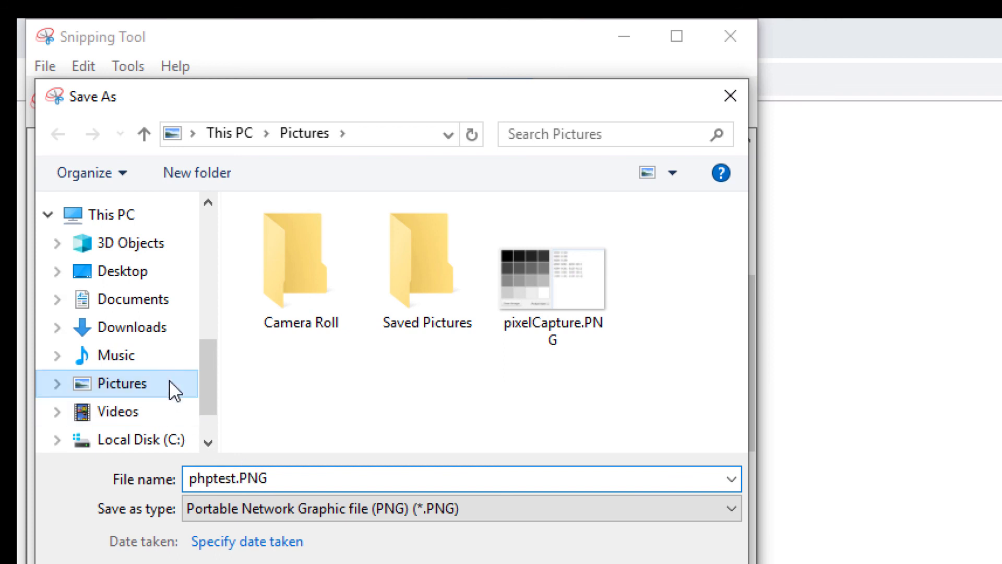
Save the screenshot in the csc200 folder in Documents
left_click(140, 305)
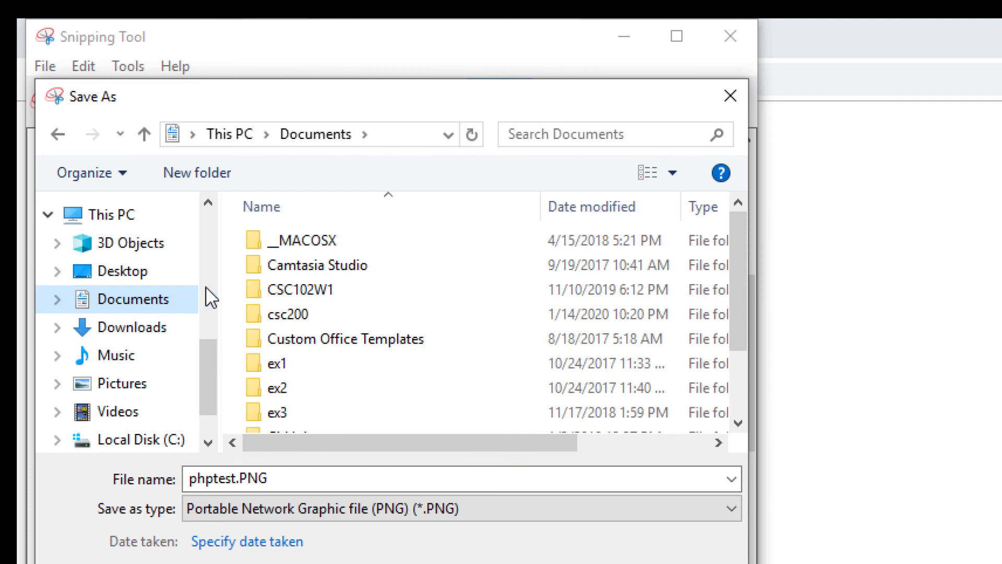
double_click(293, 314)
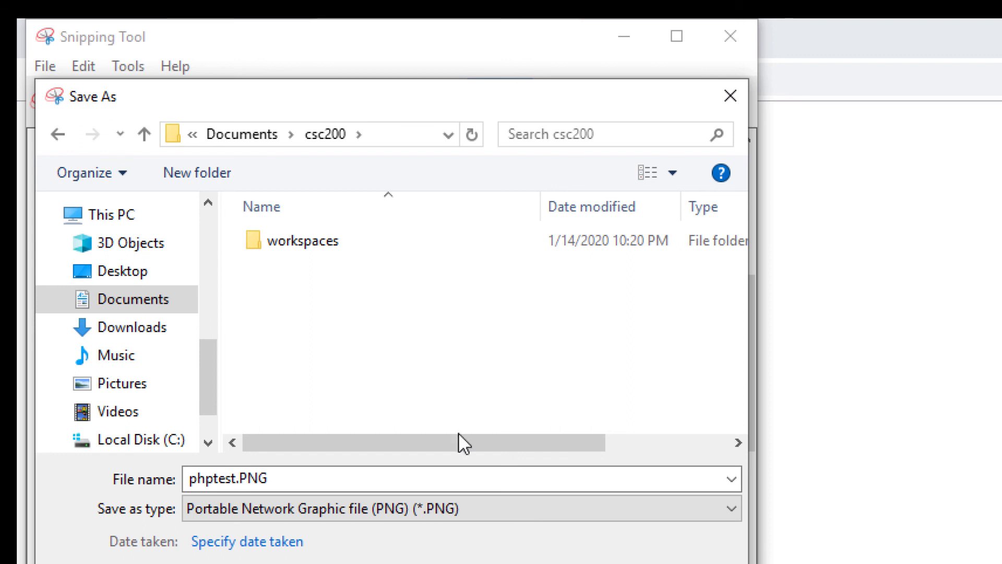
key("Return")
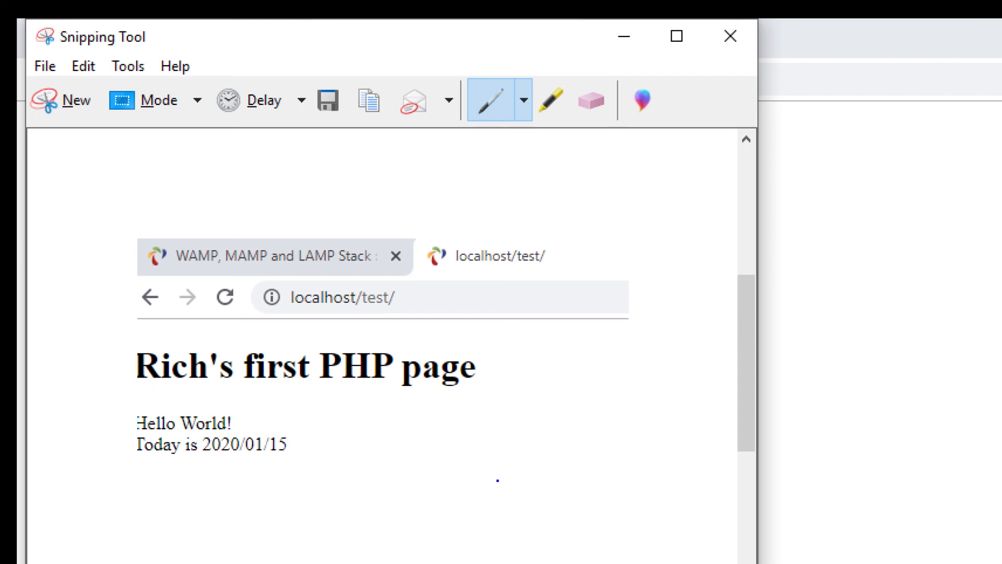
Quit AMPPS from its control panel and reload localhost/test/ in the browser to check the connection
left_click(819, 270)
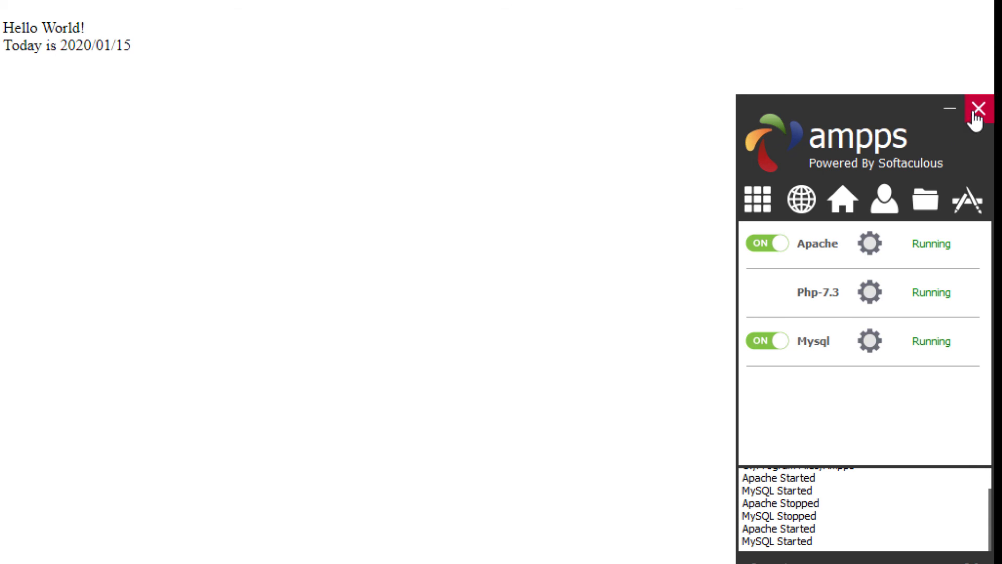
left_click(976, 113)
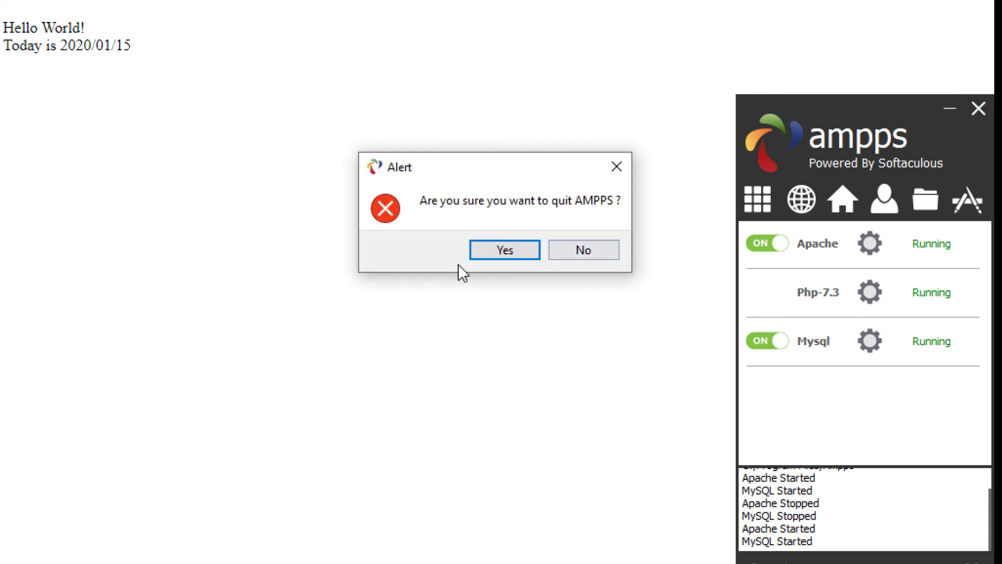
left_click(507, 257)
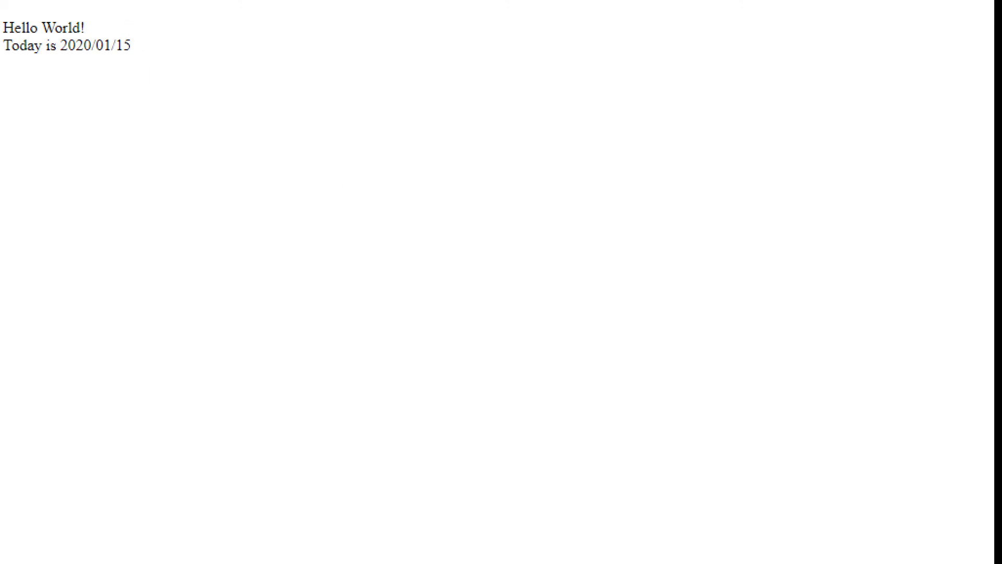
left_click(85, 67)
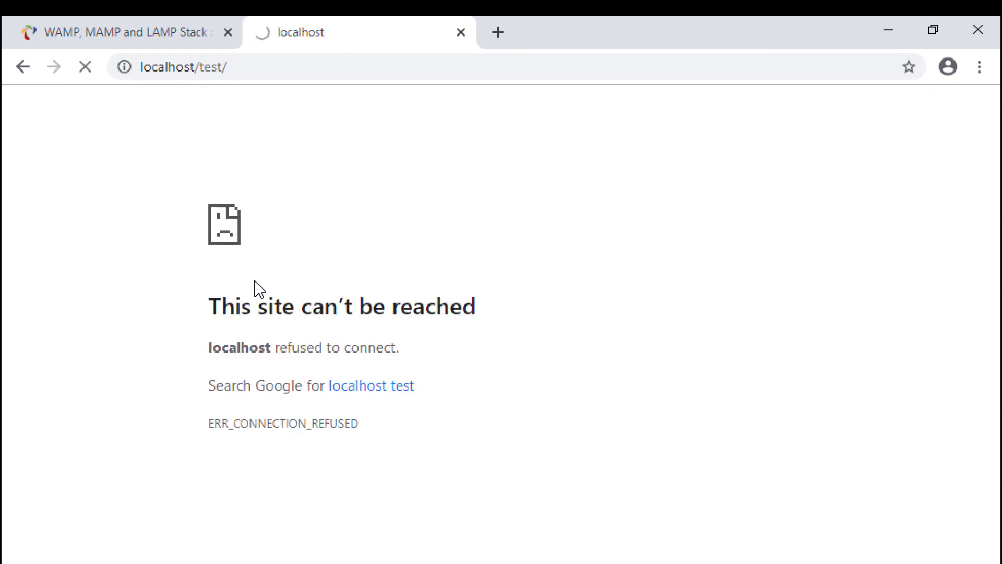
Close the localhost browser tab and exit Visual Studio Code
left_click(460, 32)
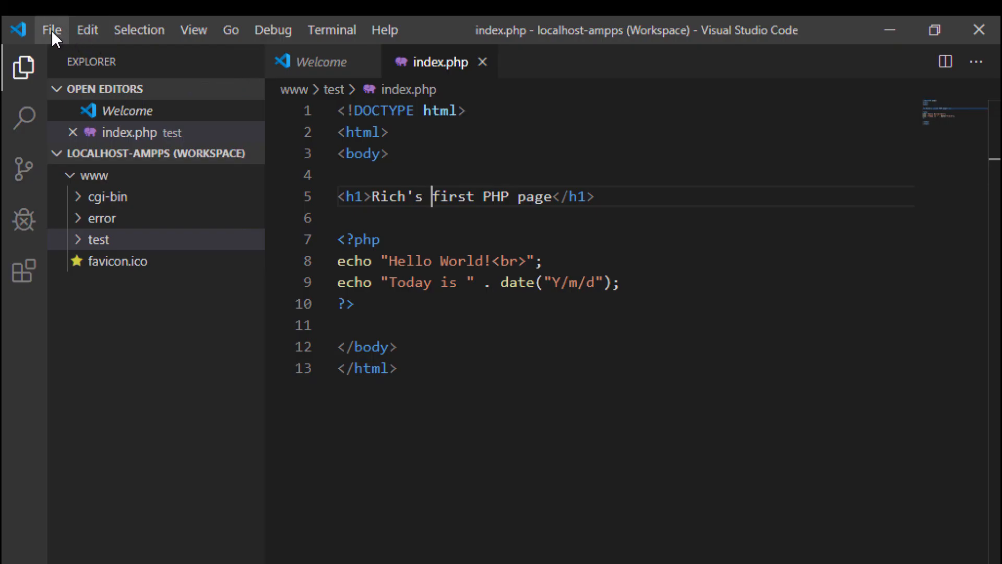
left_click(51, 29)
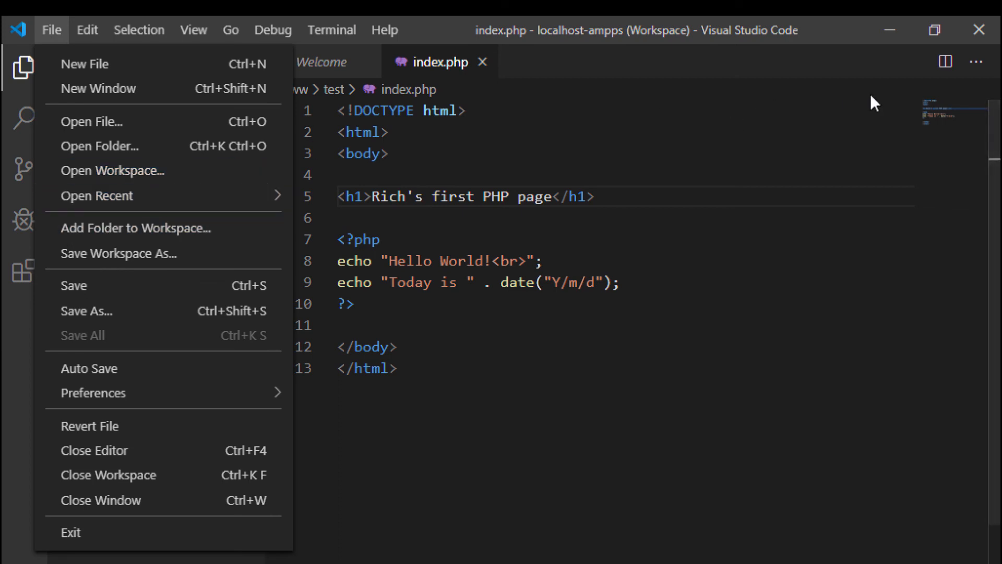
left_click(979, 33)
left_click(978, 32)
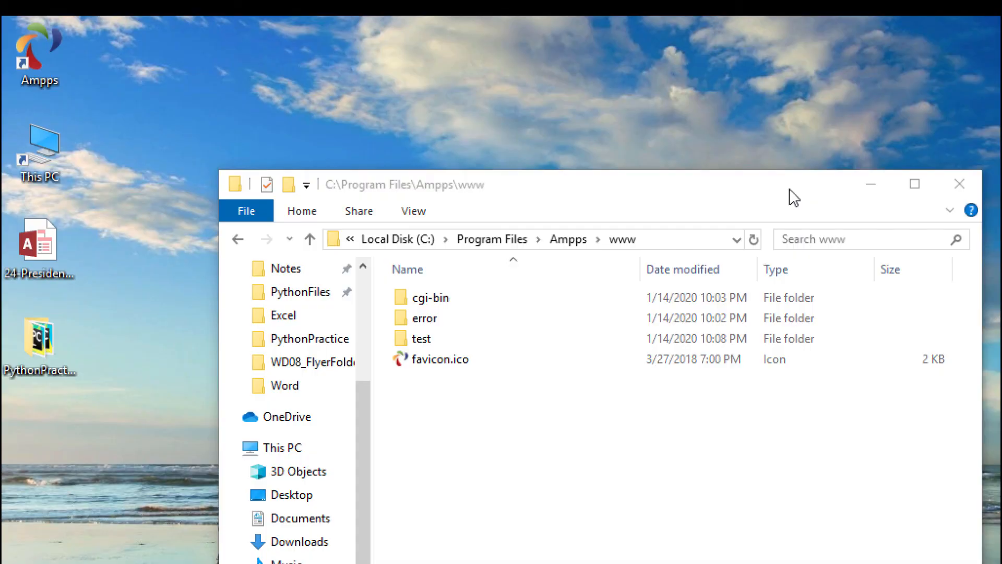